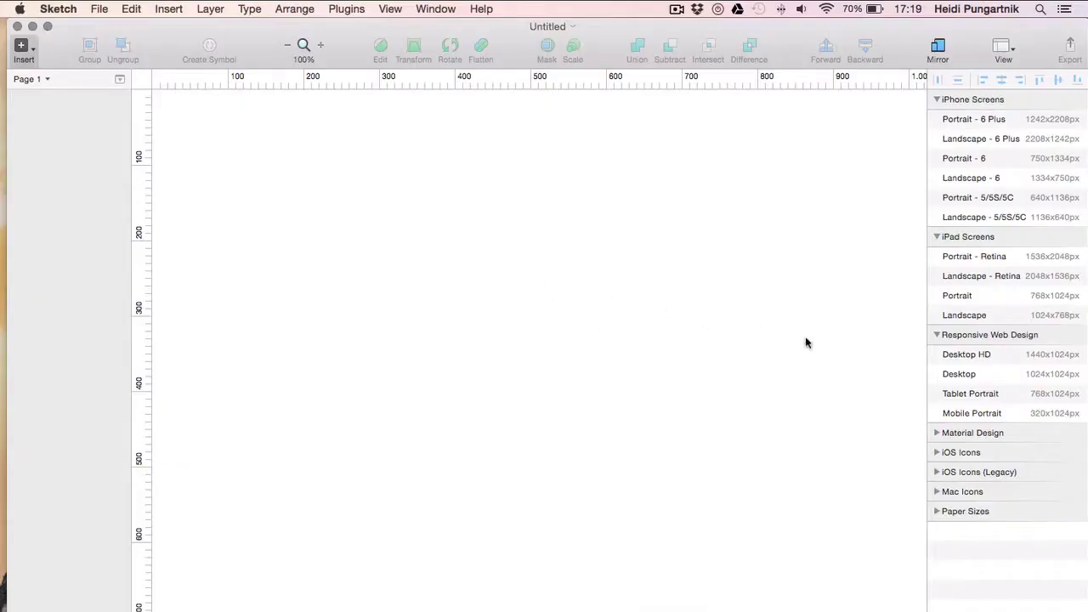
# Add a 1440×1024 Desktop HD artboard named 'squeeze page' and zoom out to see it whole
pyautogui.click(990, 355)
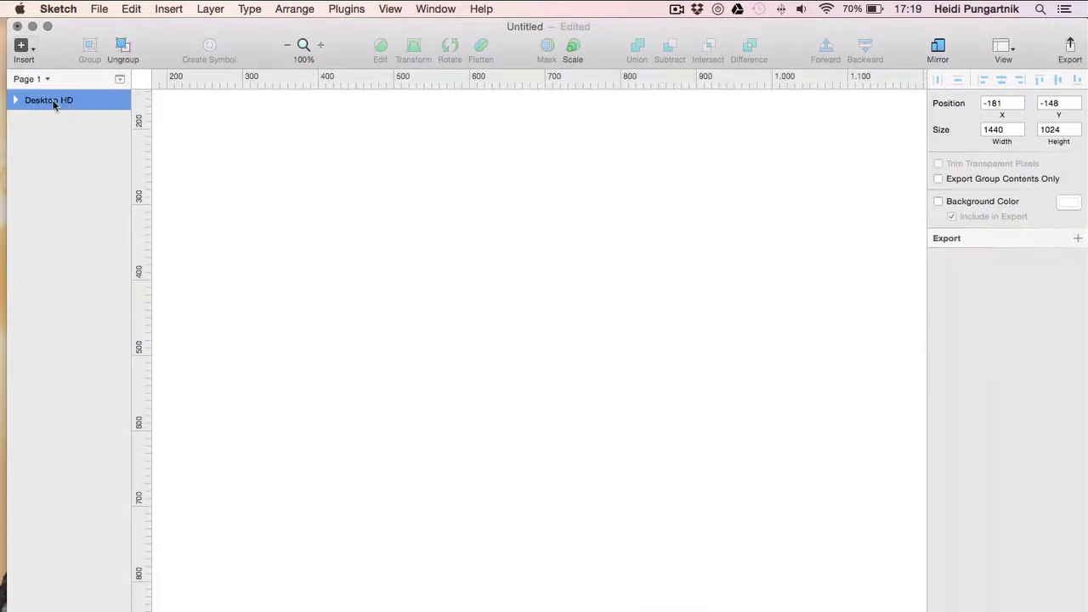
pyautogui.doubleClick(47, 100)
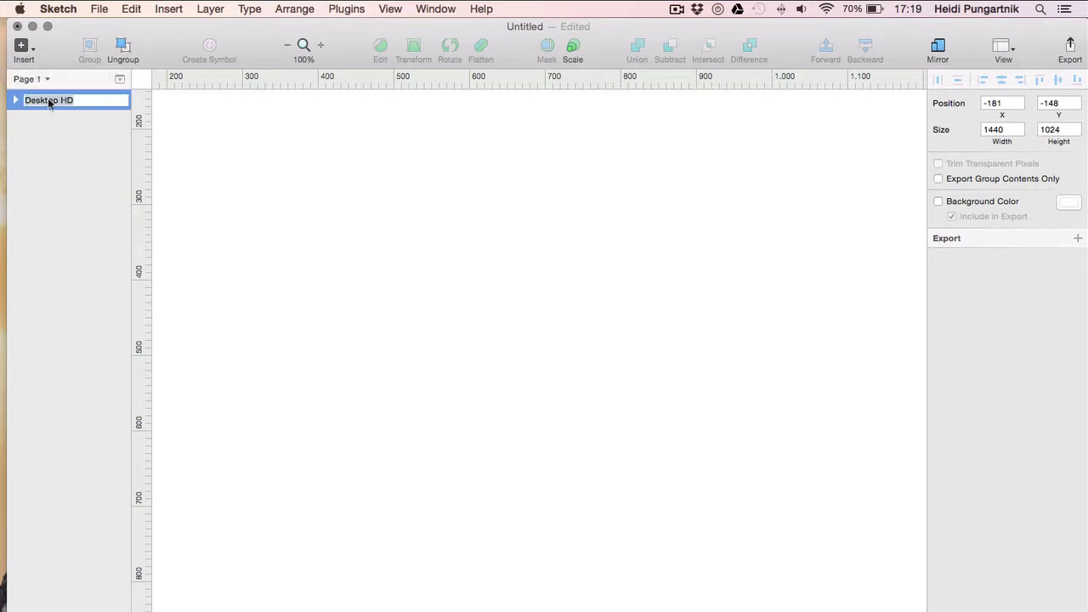
pyautogui.write('squeeze page')
pyautogui.press('Return')
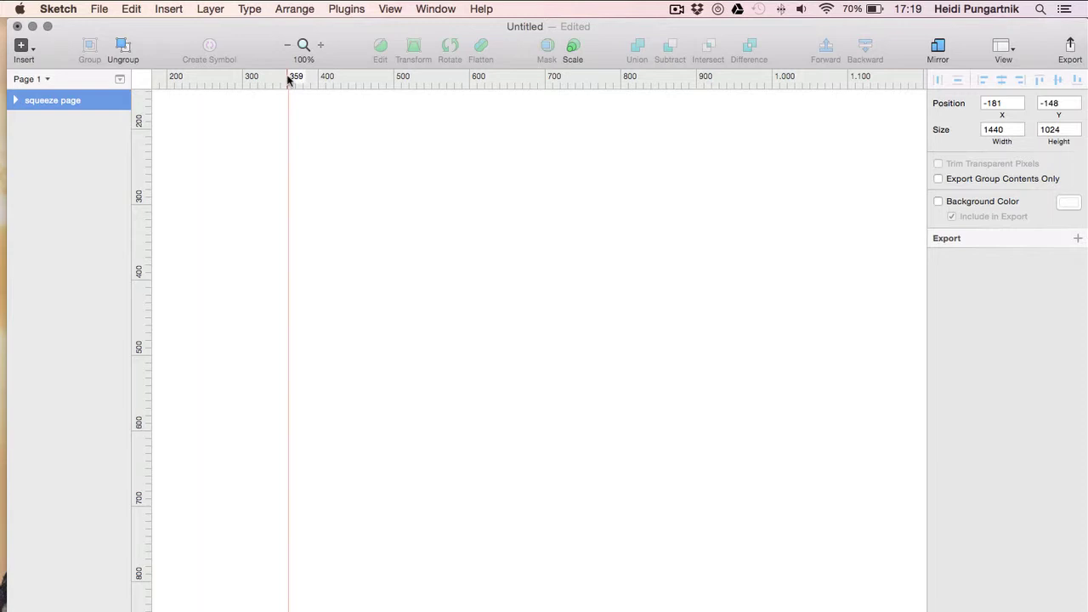
pyautogui.click(287, 46)
pyautogui.click(288, 46)
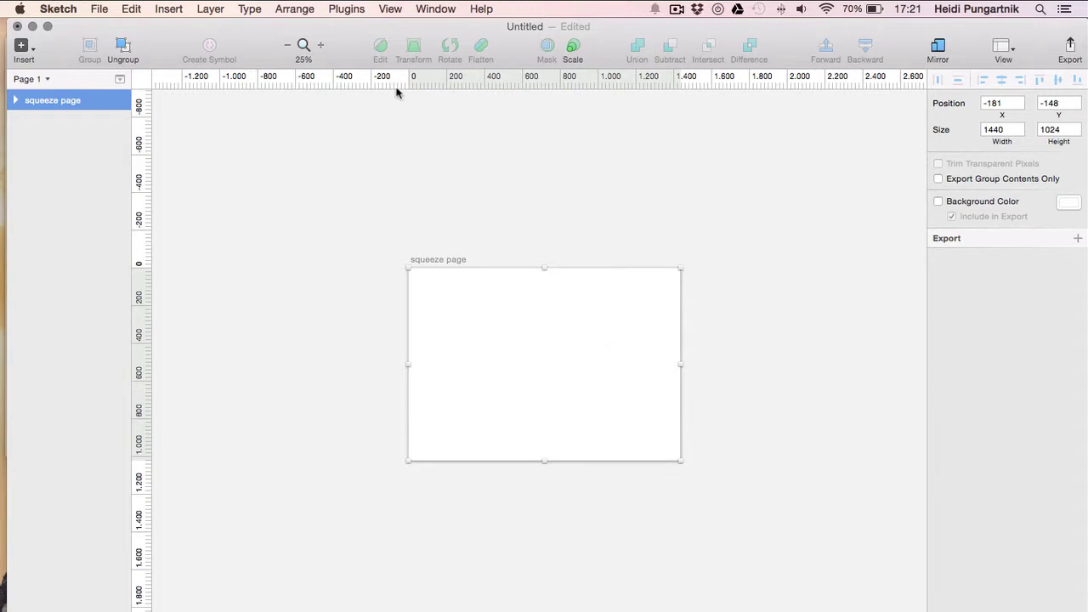
# Overlay a centred column layout grid with 11px gutters and 70px columns, then zoom in
pyautogui.click(385, 12)
pyautogui.click(417, 301)
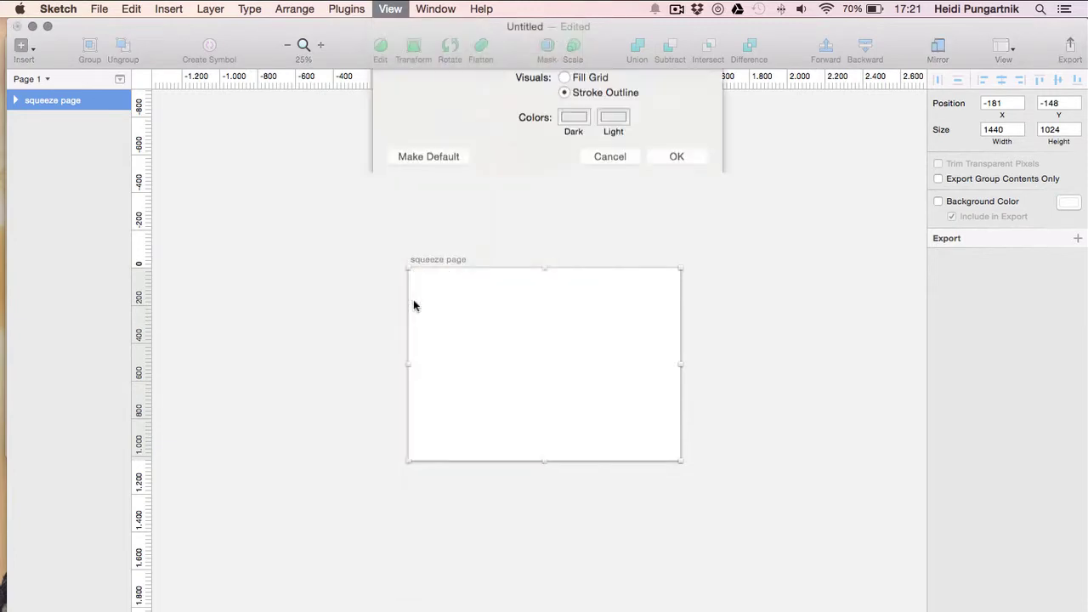
pyautogui.press('Tab')
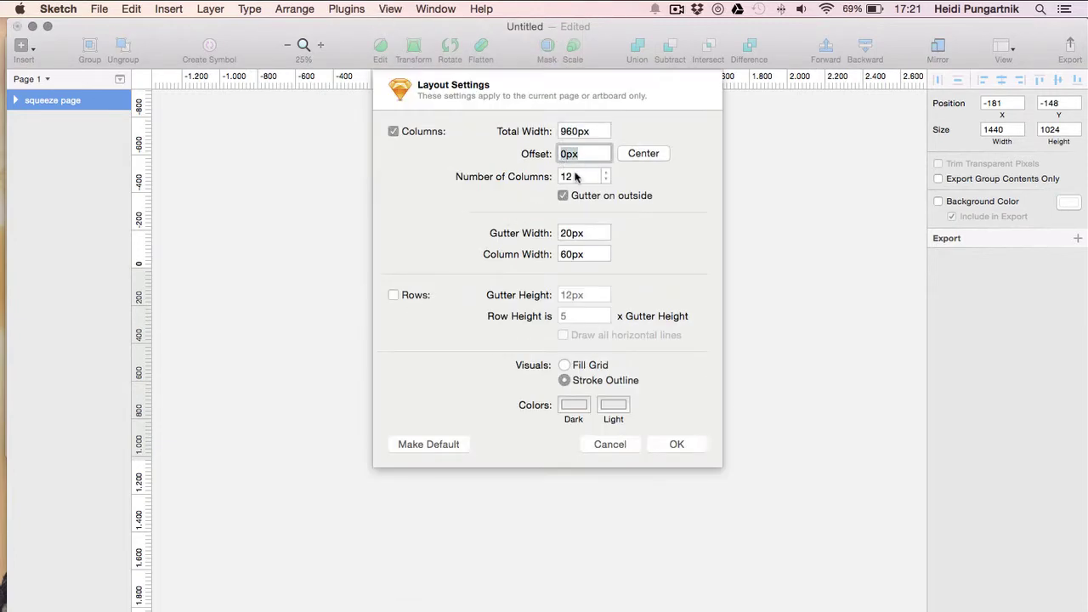
pyautogui.click(561, 238)
pyautogui.write('11')
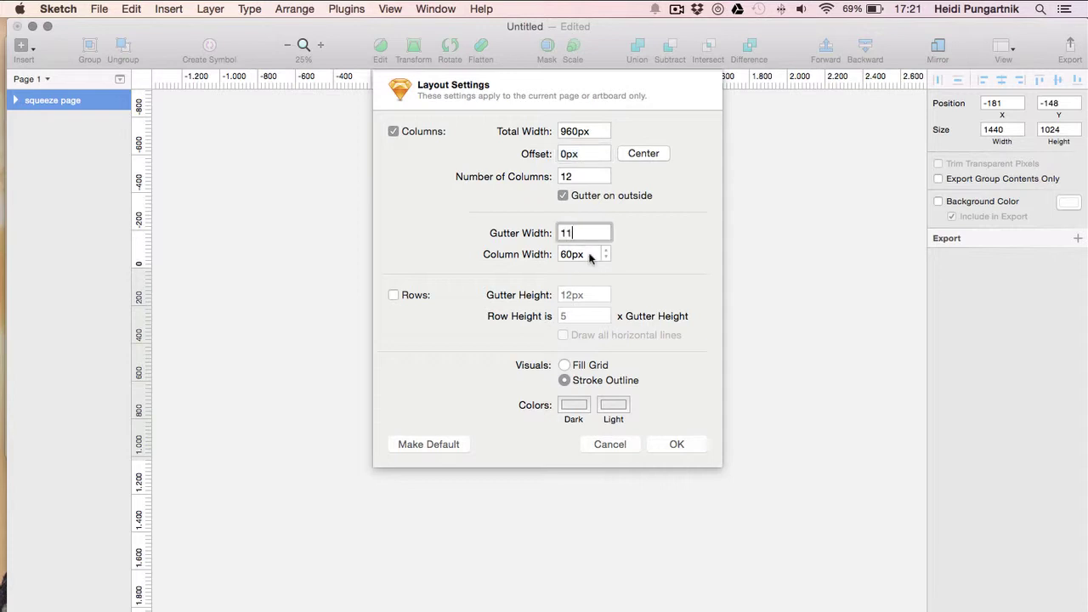
pyautogui.click(590, 258)
pyautogui.doubleClick(566, 254)
pyautogui.write('70')
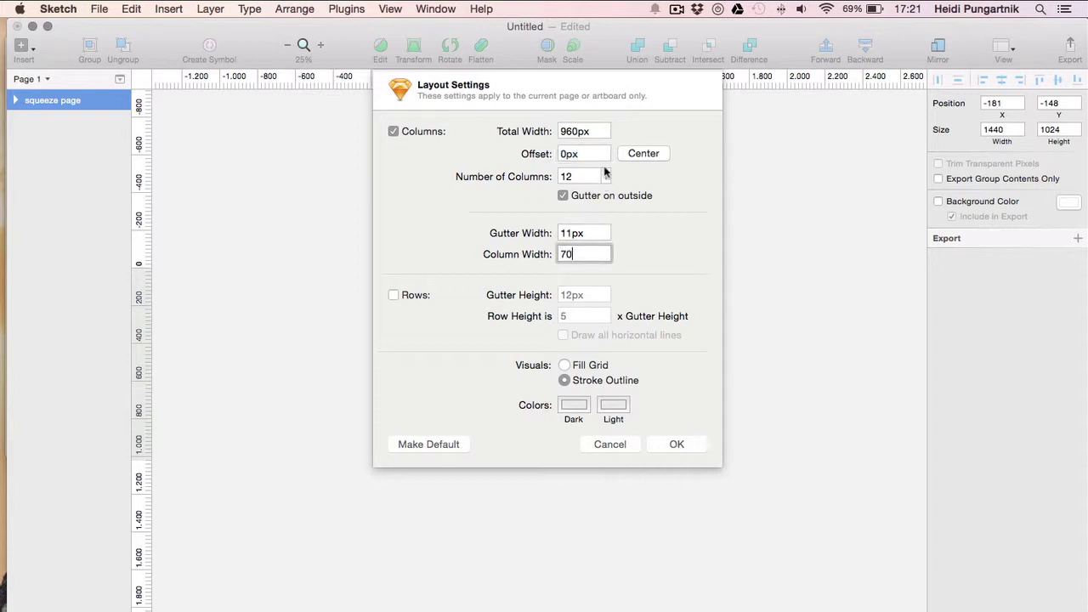
pyautogui.click(644, 153)
pyautogui.click(689, 443)
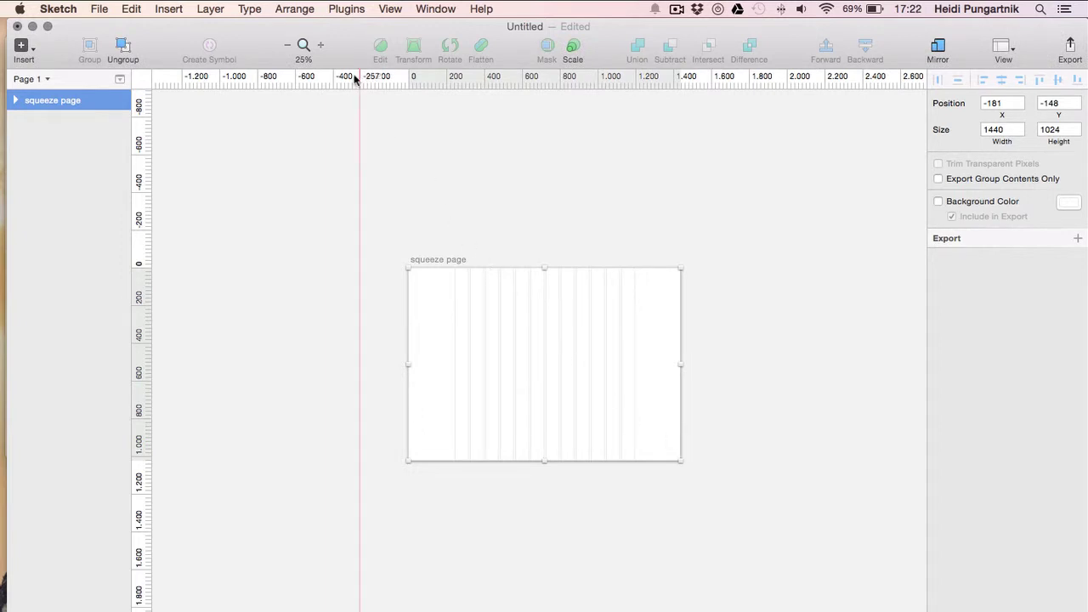
pyautogui.click(321, 46)
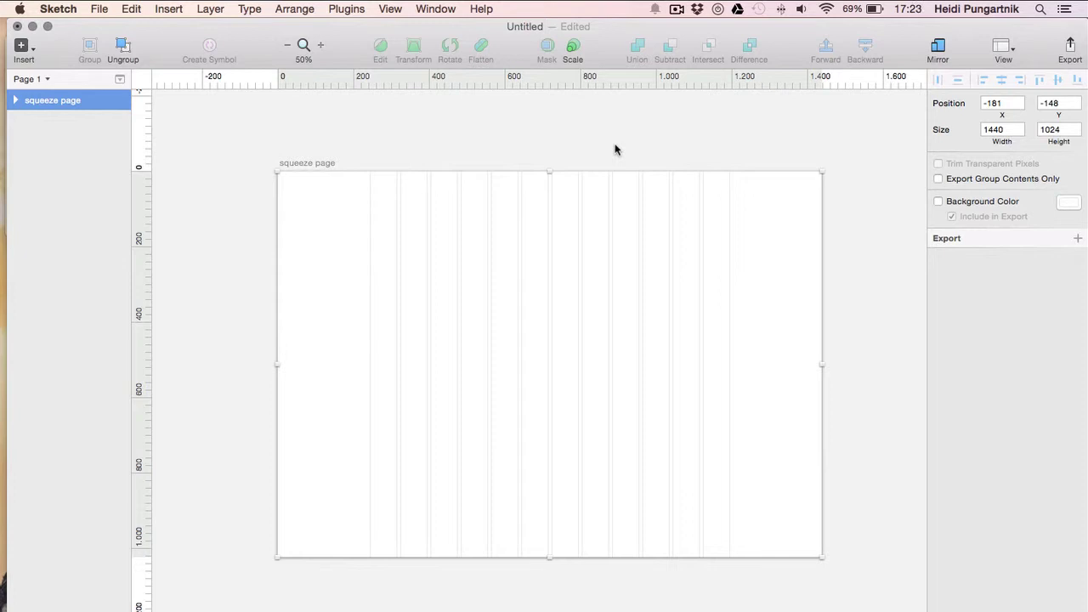
# Draw a rounded rectangle card in the middle of the artboard
pyautogui.click(23, 46)
pyautogui.moveTo(61, 109)
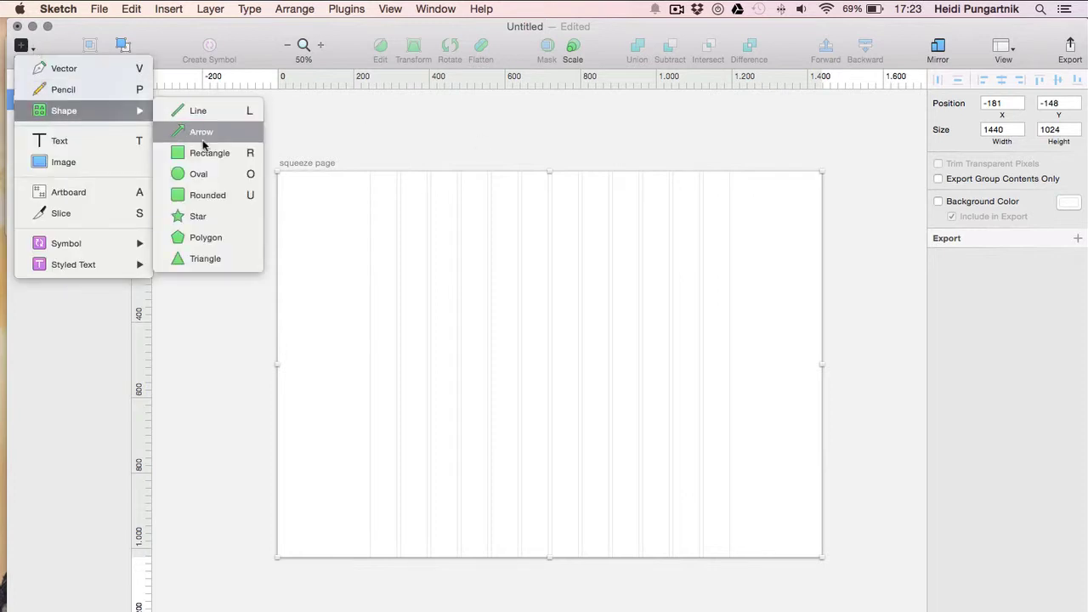
pyautogui.click(308, 222)
pyautogui.moveTo(461, 257); pyautogui.dragTo(636, 464)
# Remove the card's border, fill it white, and add a shadow with Y 4 and blur 9
pyautogui.click(937, 371)
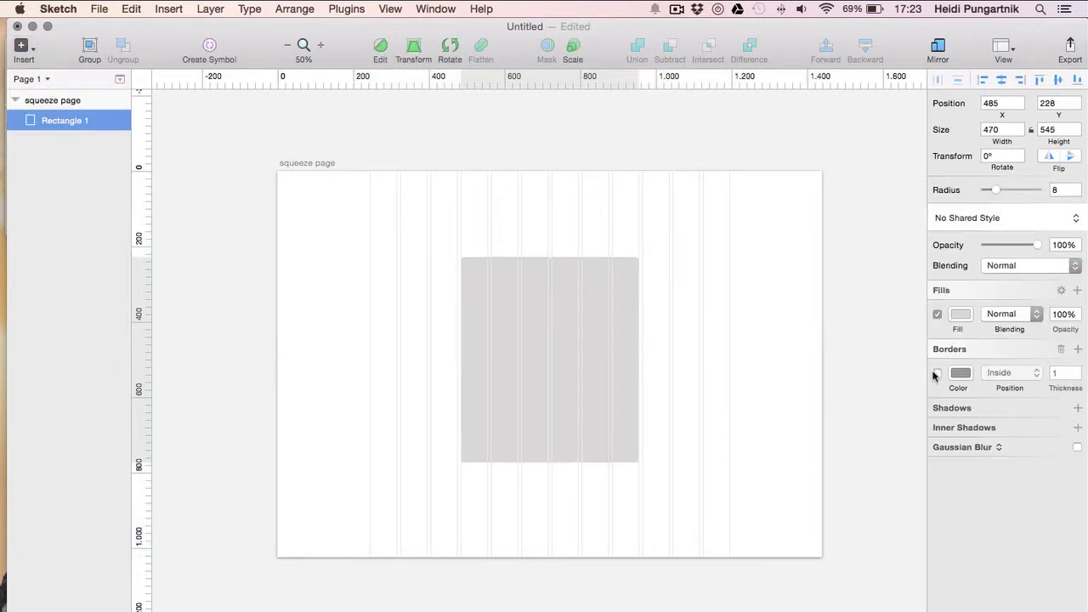
pyautogui.click(960, 315)
pyautogui.click(934, 369)
pyautogui.click(961, 314)
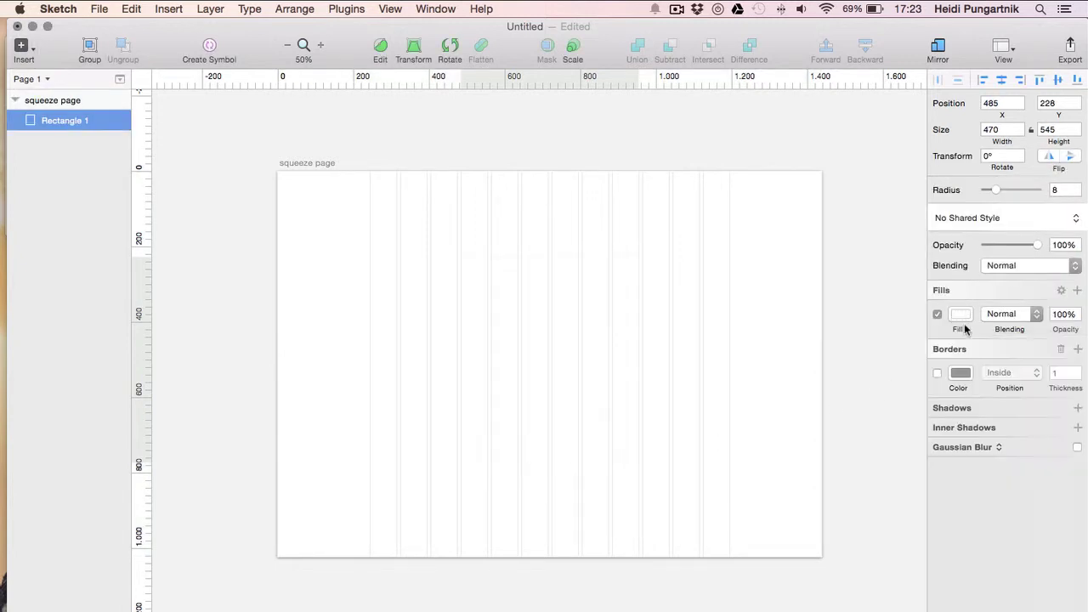
pyautogui.click(1078, 408)
pyautogui.click(1008, 431)
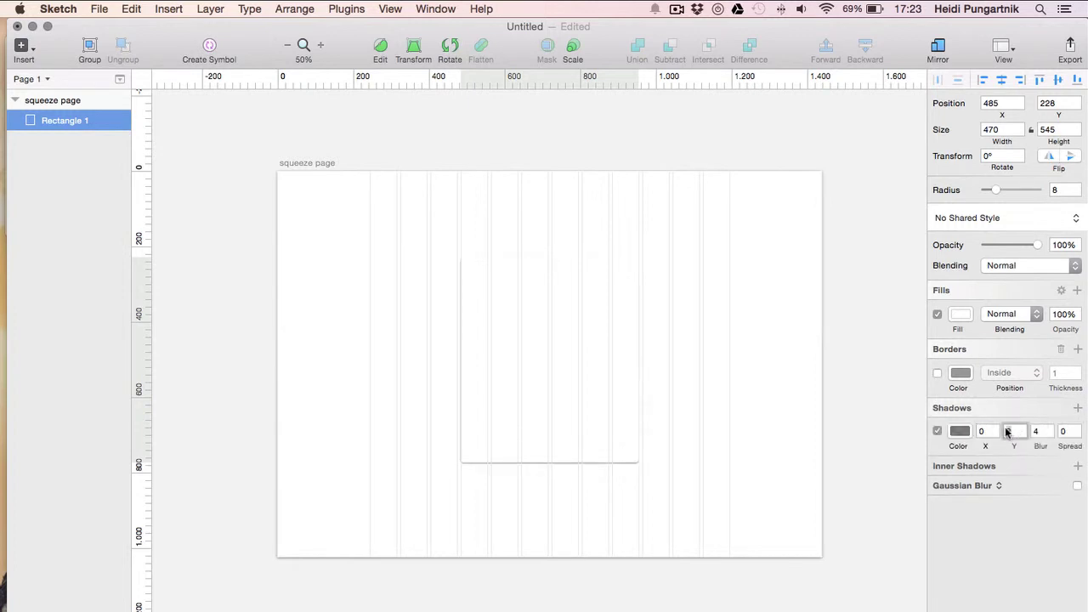
pyautogui.write('4')
pyautogui.click(1036, 431)
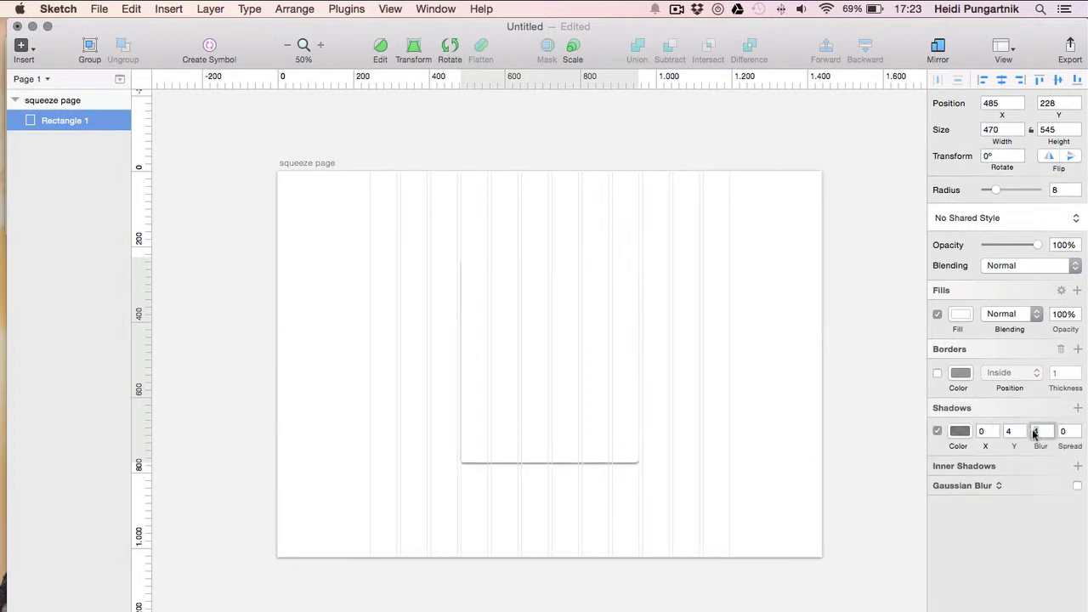
pyautogui.write('9')
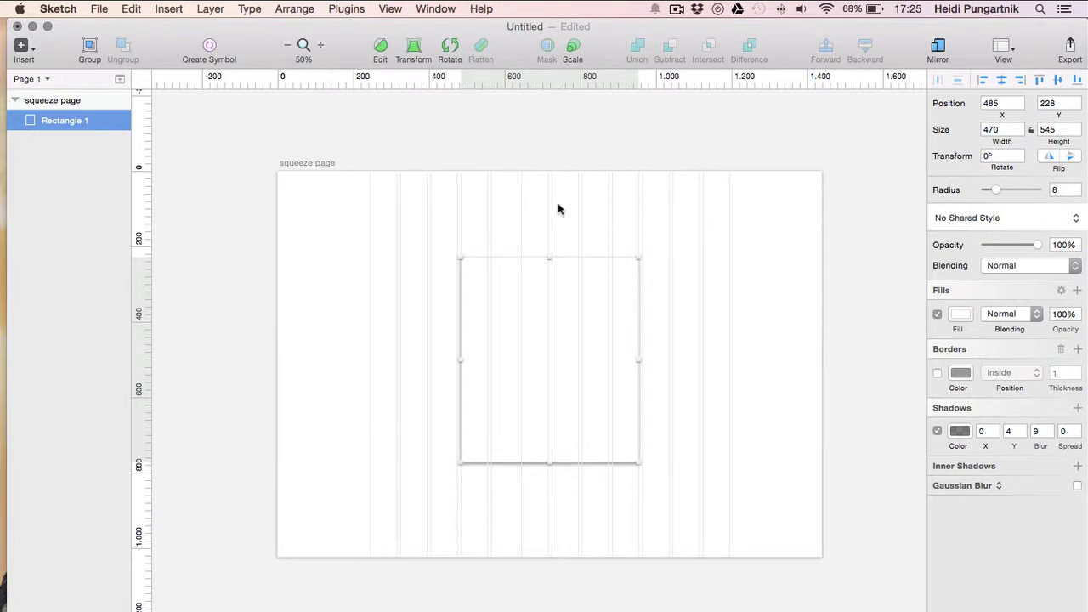
# Paste the palm-tree photo, scale it to cover the artboard, and place it beneath the card
pyautogui.click(132, 9)
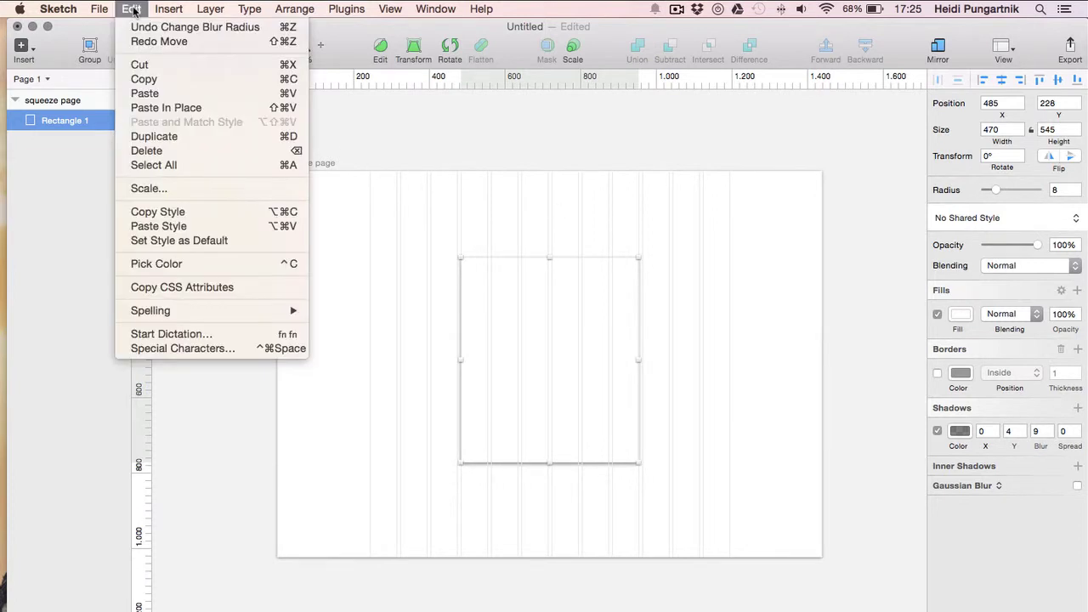
pyautogui.click(168, 93)
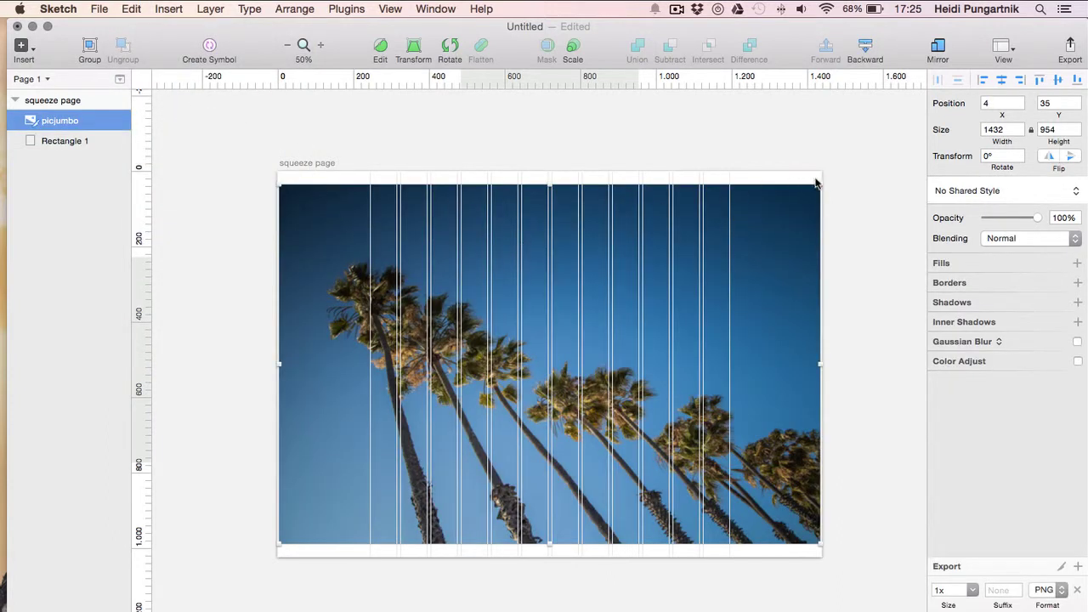
pyautogui.moveTo(821, 182); pyautogui.dragTo(892, 158)
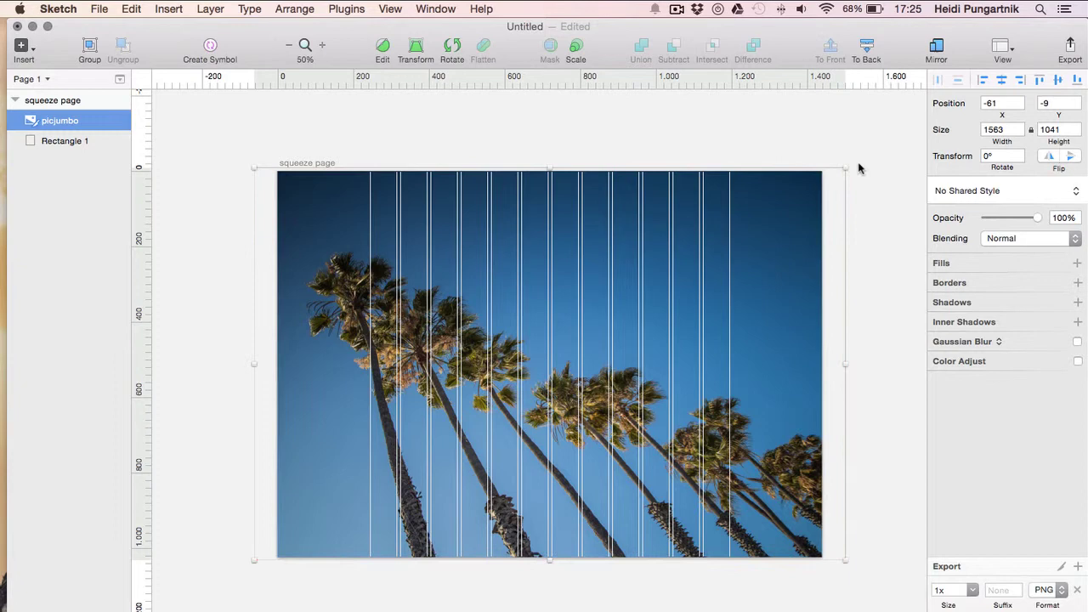
pyautogui.press('alt')
pyautogui.moveTo(88, 121); pyautogui.dragTo(79, 150)
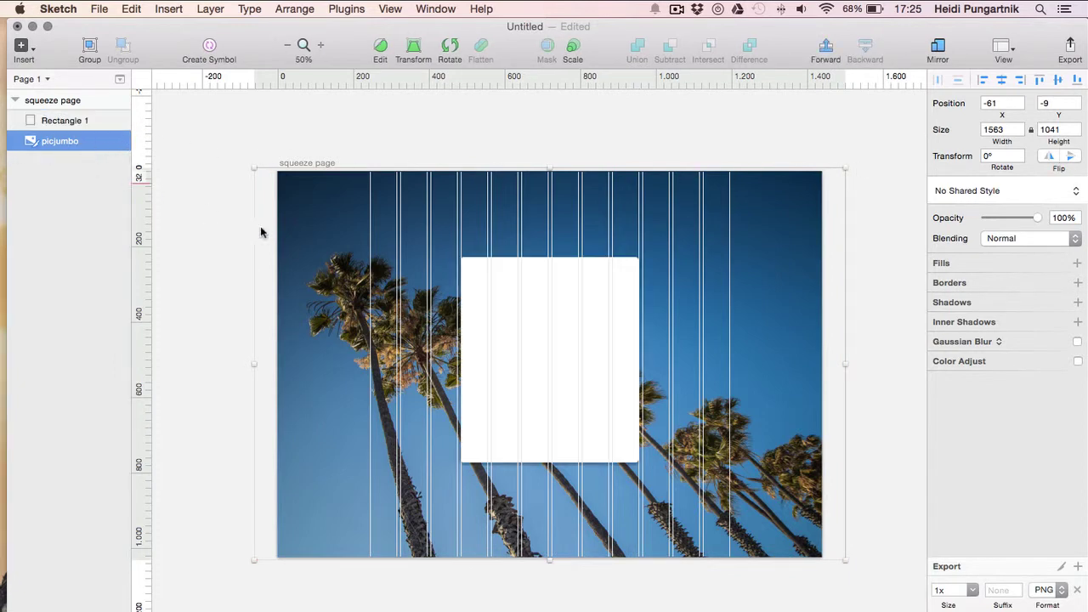
# Apply a Gaussian blur to the palm photo and lock its layer
pyautogui.click(1078, 341)
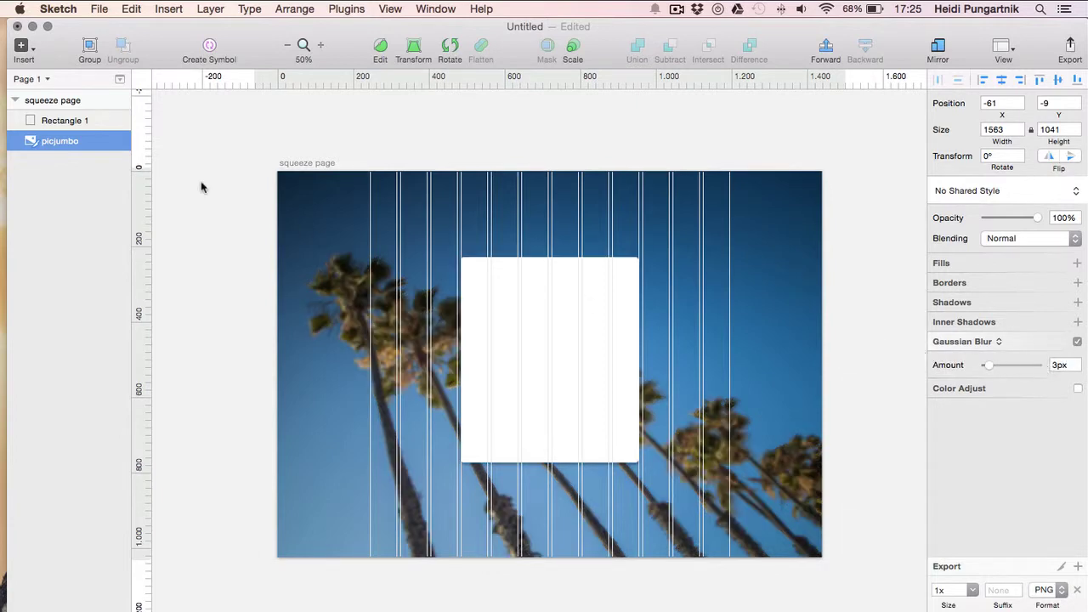
pyautogui.rightClick(110, 141)
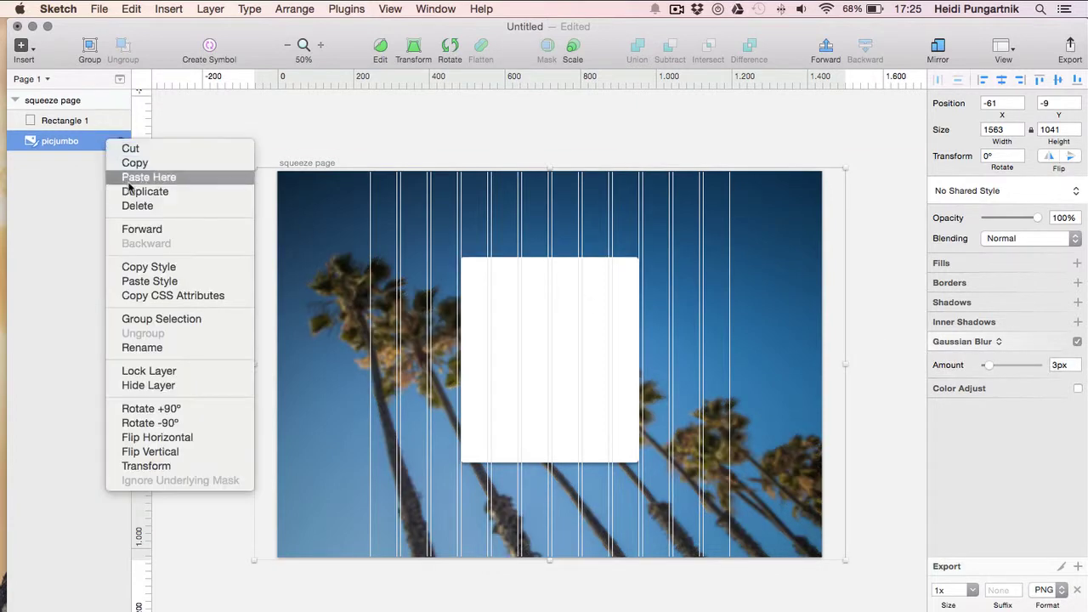
pyautogui.click(146, 370)
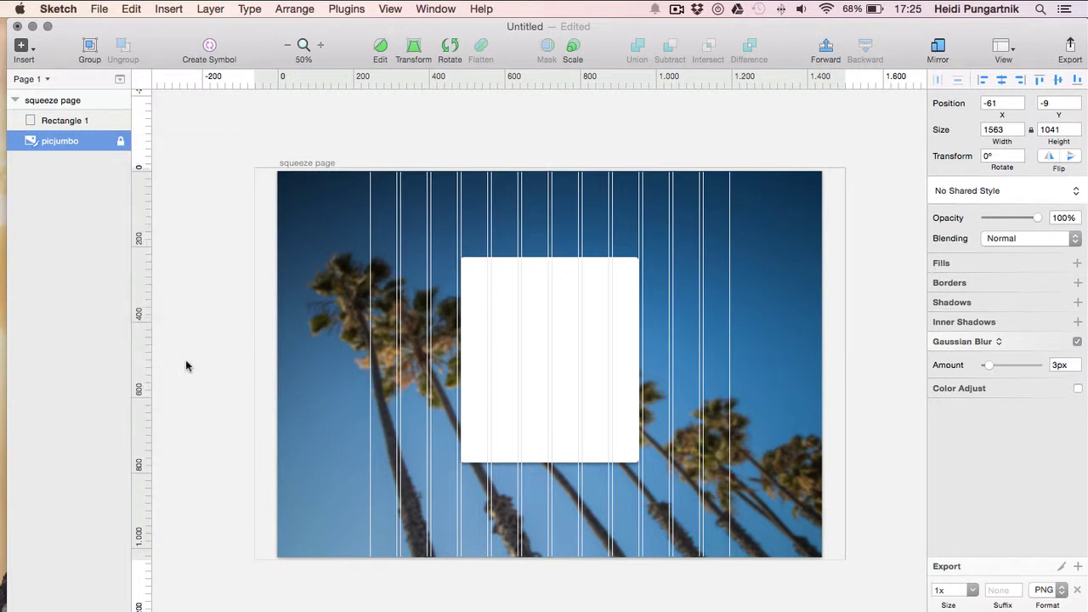
pyautogui.click(131, 9)
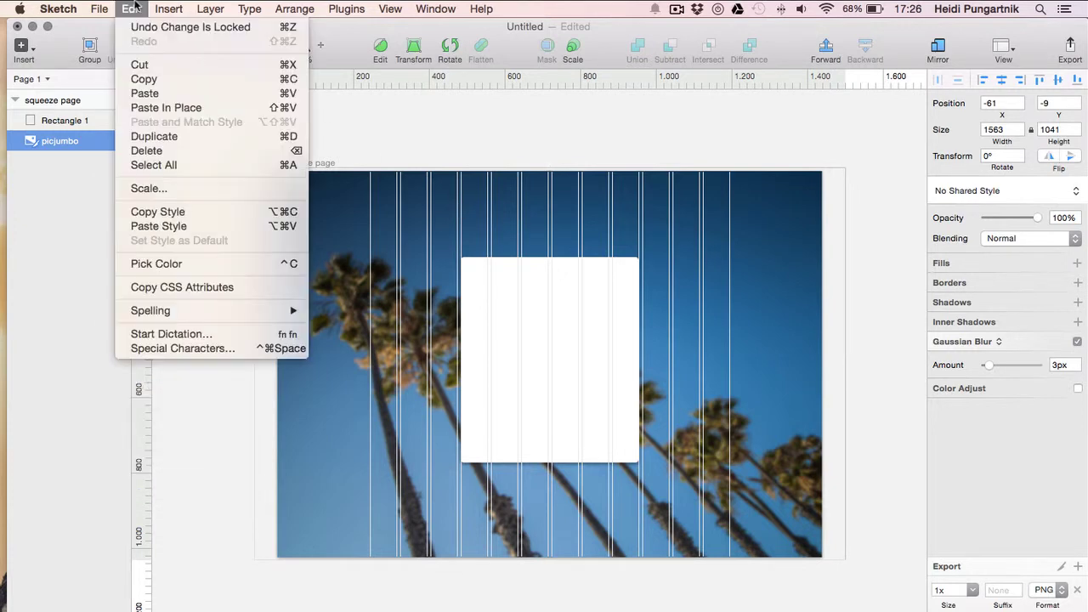
# Paste the ebook image above the card layer and drag it up to overlap the card's top edge
pyautogui.click(158, 93)
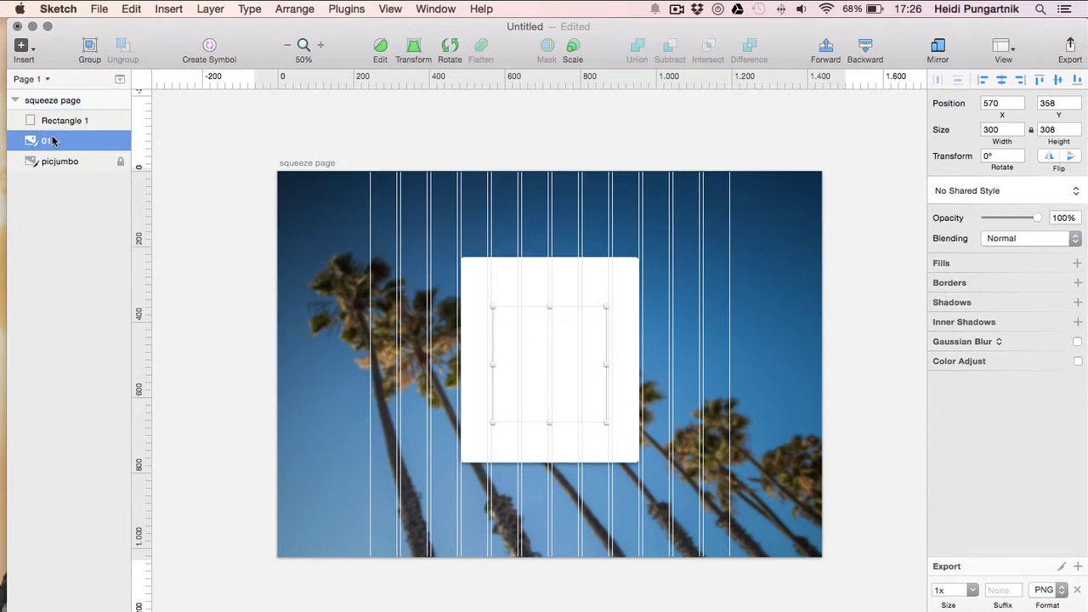
pyautogui.moveTo(52, 140); pyautogui.dragTo(51, 114)
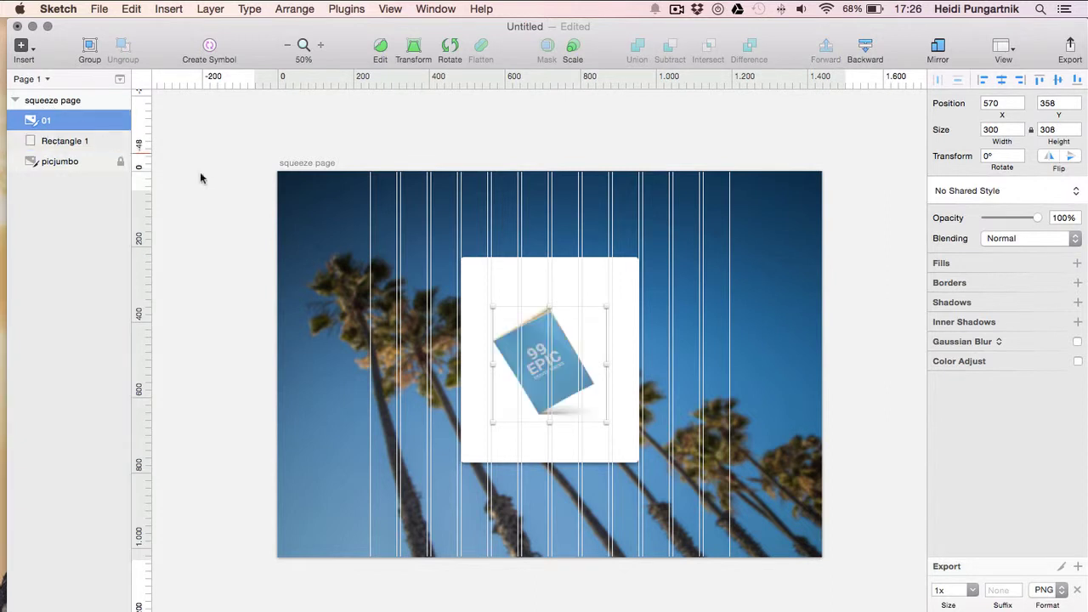
pyautogui.moveTo(539, 366); pyautogui.dragTo(548, 261)
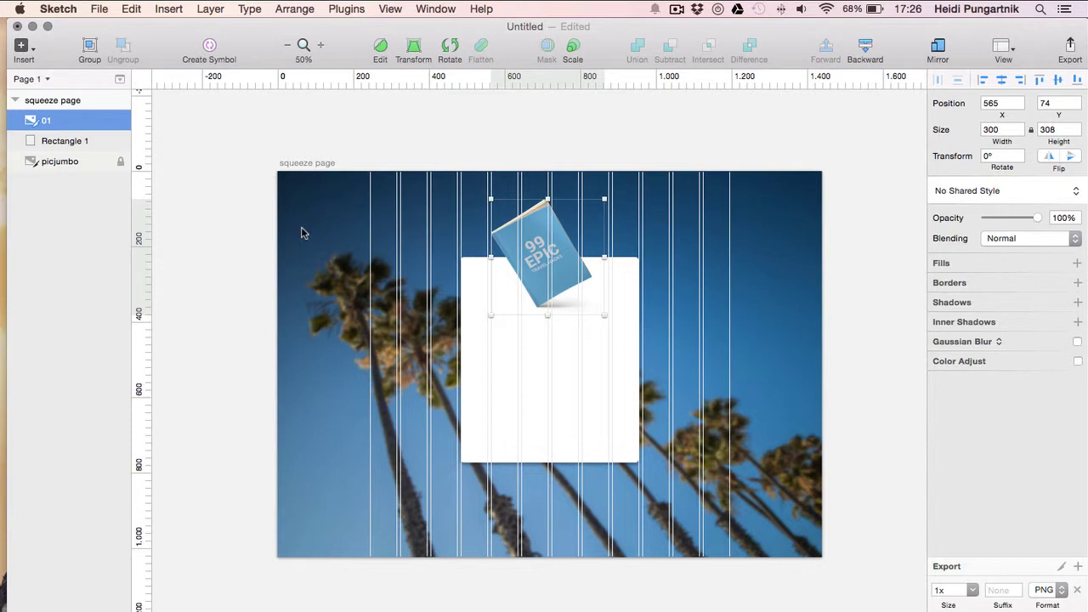
pyautogui.click(21, 47)
pyautogui.click(47, 141)
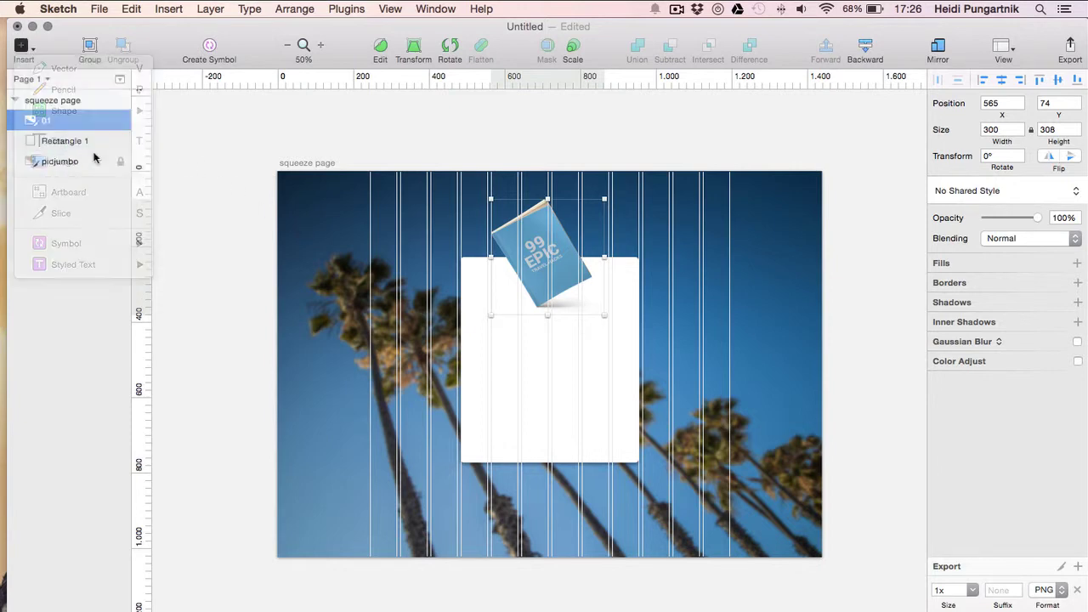
# Paste the headline question as text and resize its box to wrap onto three lines on the card
pyautogui.click(496, 361)
pyautogui.write('Are you tired of paying lots of money for luxurious travels?')
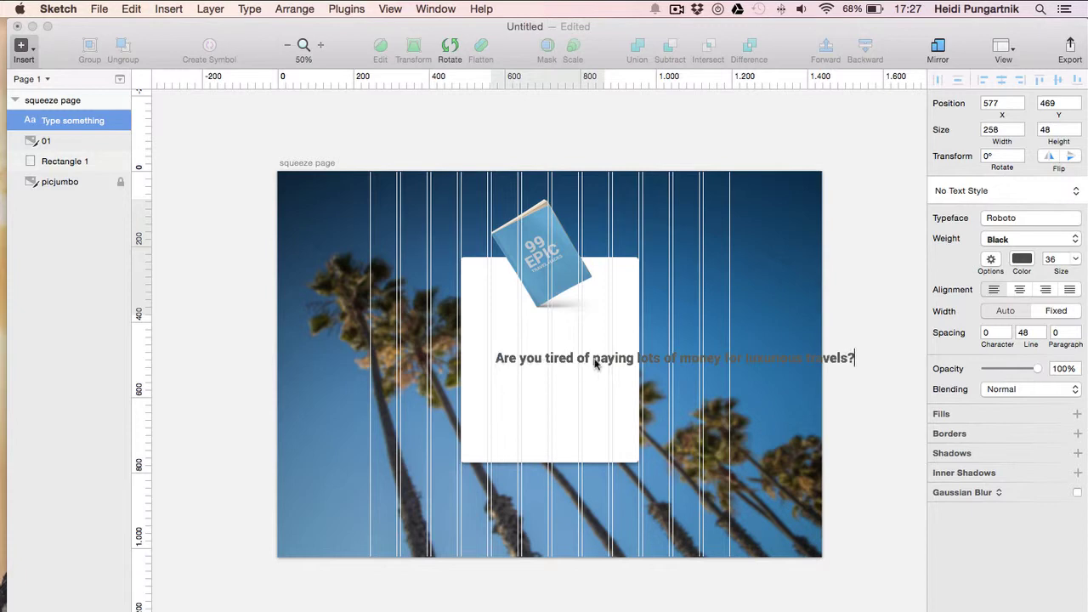
pyautogui.click(856, 271)
pyautogui.click(789, 360)
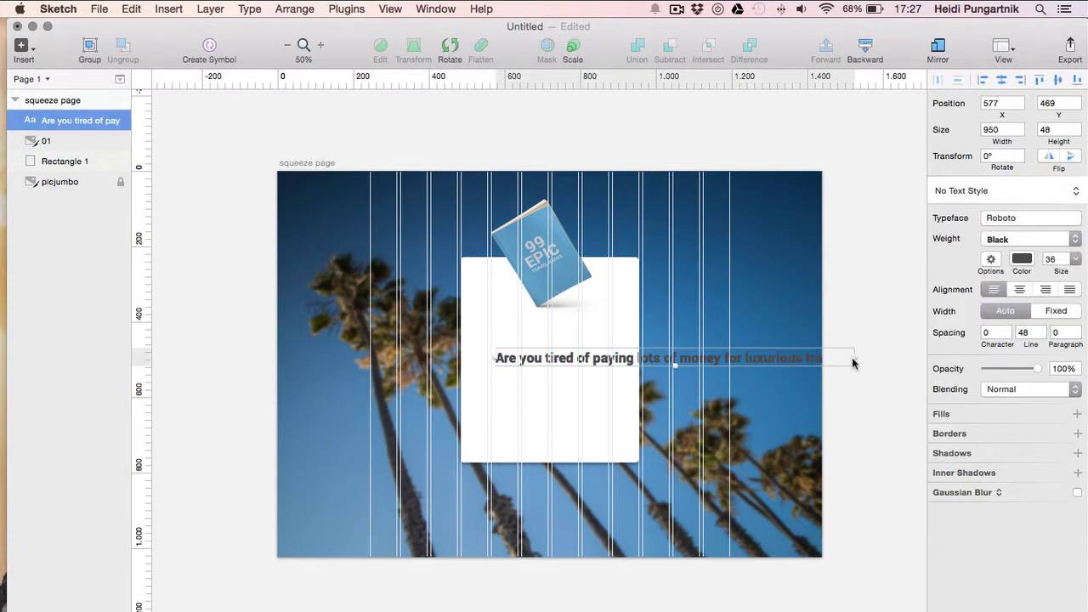
pyautogui.moveTo(855, 360); pyautogui.dragTo(636, 370)
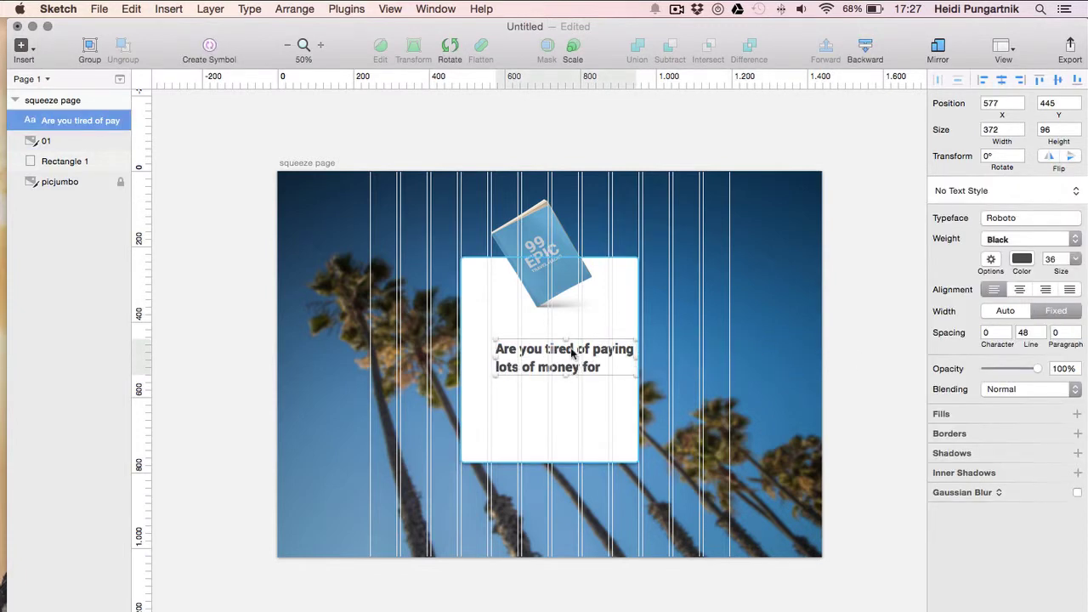
pyautogui.moveTo(572, 354); pyautogui.dragTo(556, 370)
pyautogui.moveTo(619, 360); pyautogui.dragTo(629, 361)
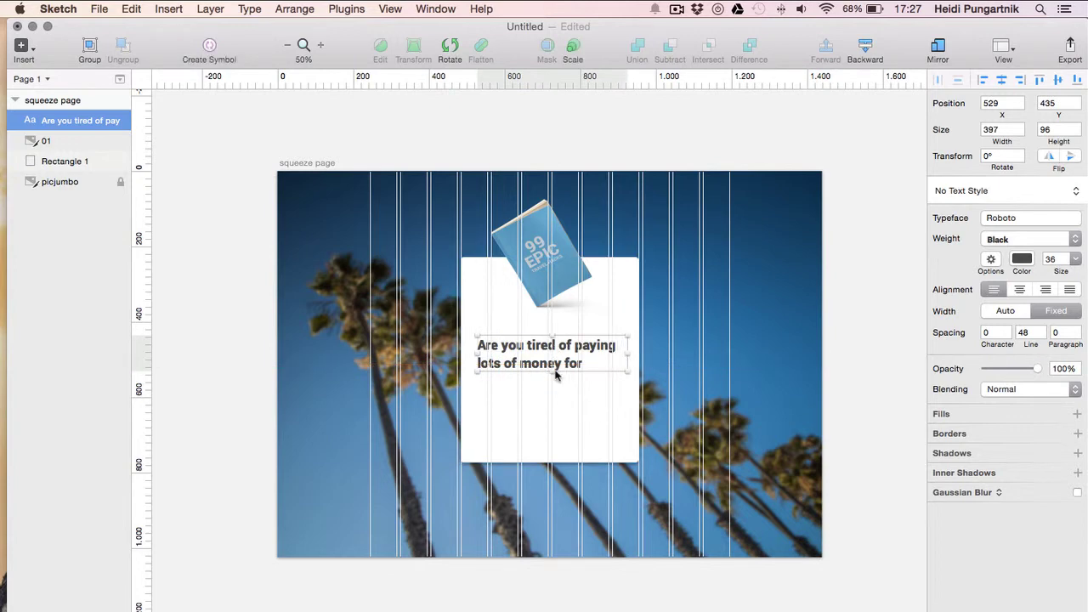
pyautogui.moveTo(552, 374); pyautogui.dragTo(552, 394)
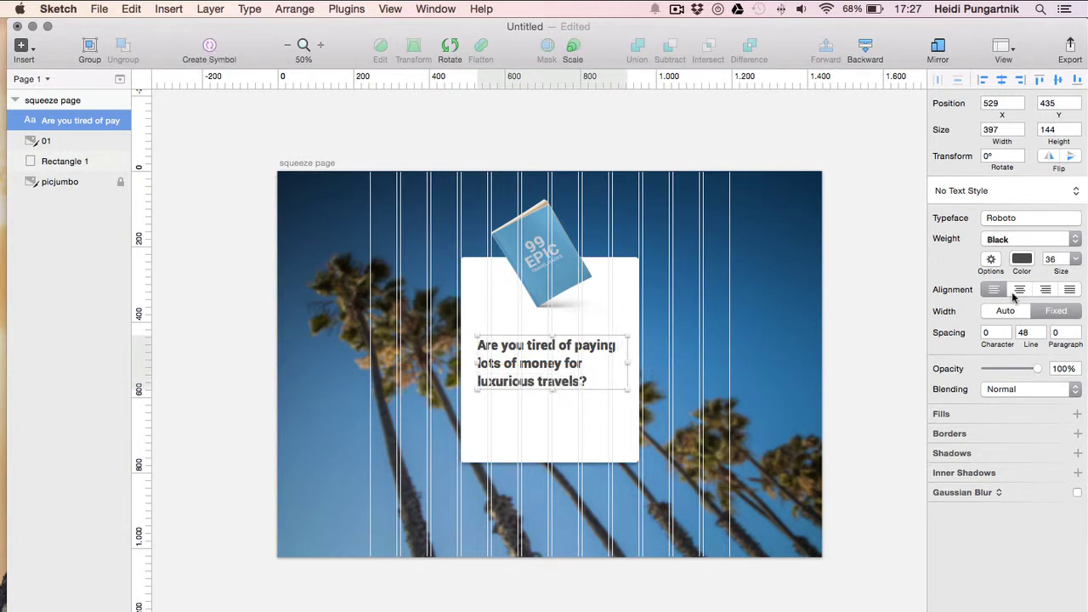
pyautogui.click(797, 341)
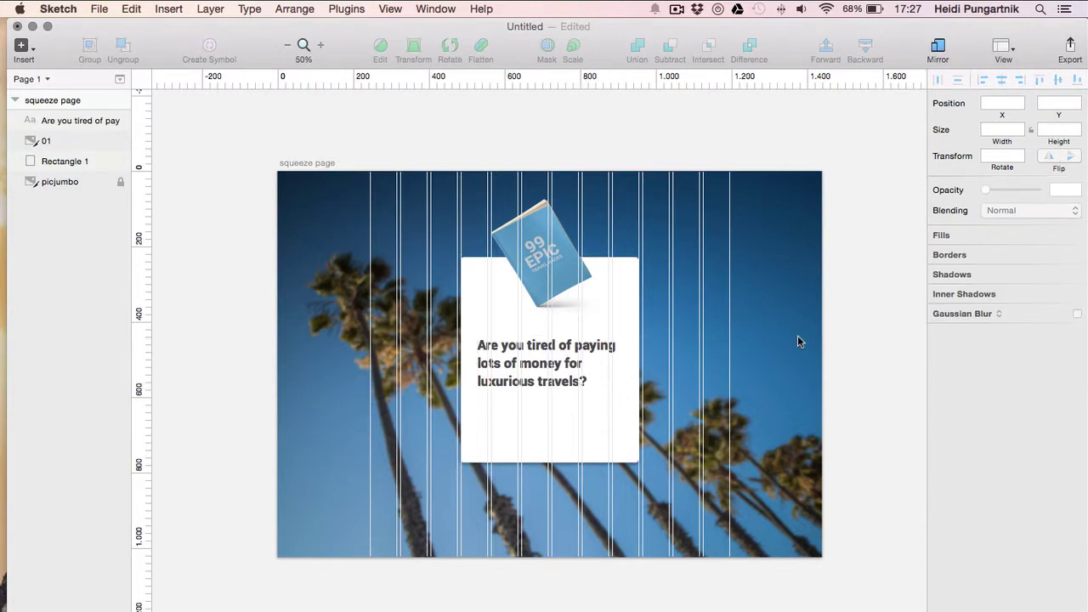
# Add the free-ebook subheadline below the headline, narrowed to wrap onto two lines
pyautogui.press('t')
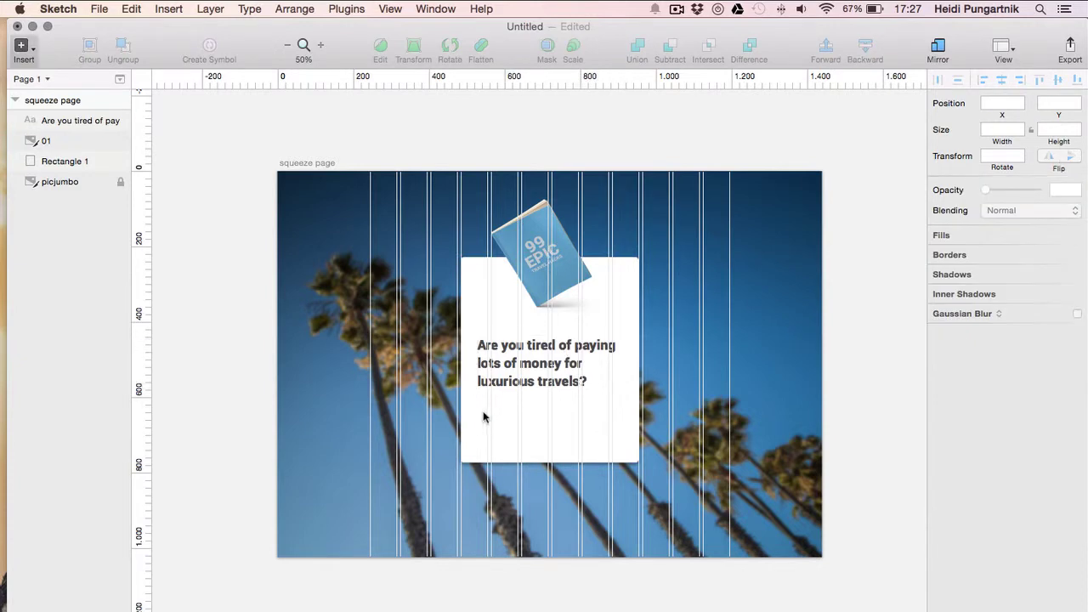
pyautogui.click(487, 412)
pyautogui.write('Download this free ebook with 99 epic travel hacks now!')
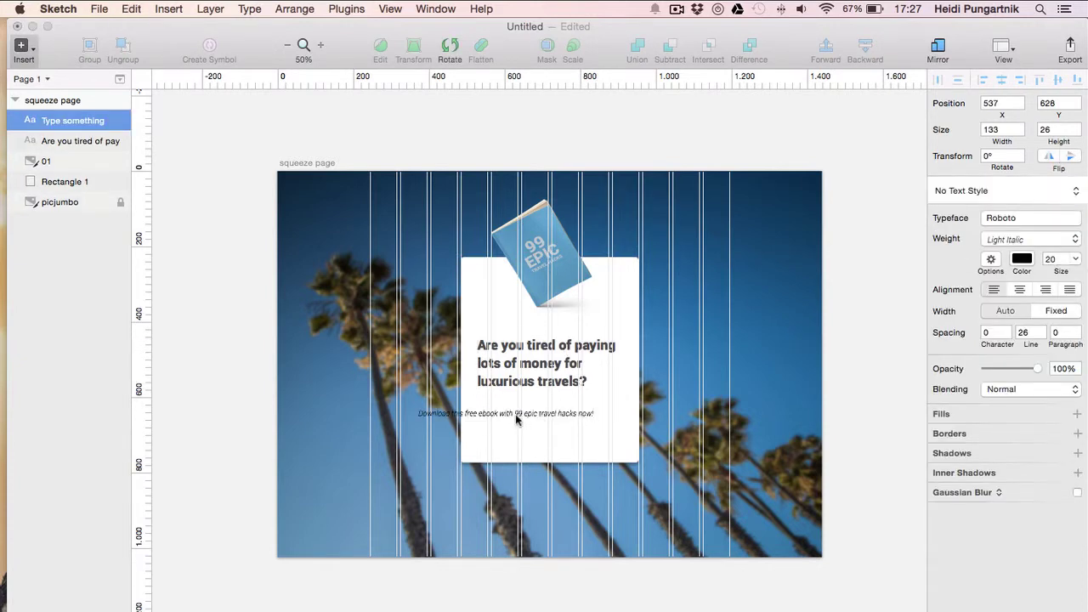
pyautogui.press('Escape')
pyautogui.moveTo(594, 414); pyautogui.dragTo(570, 414)
# Centre-align the Roboto headline and move both text layers up into position
pyautogui.click(561, 363)
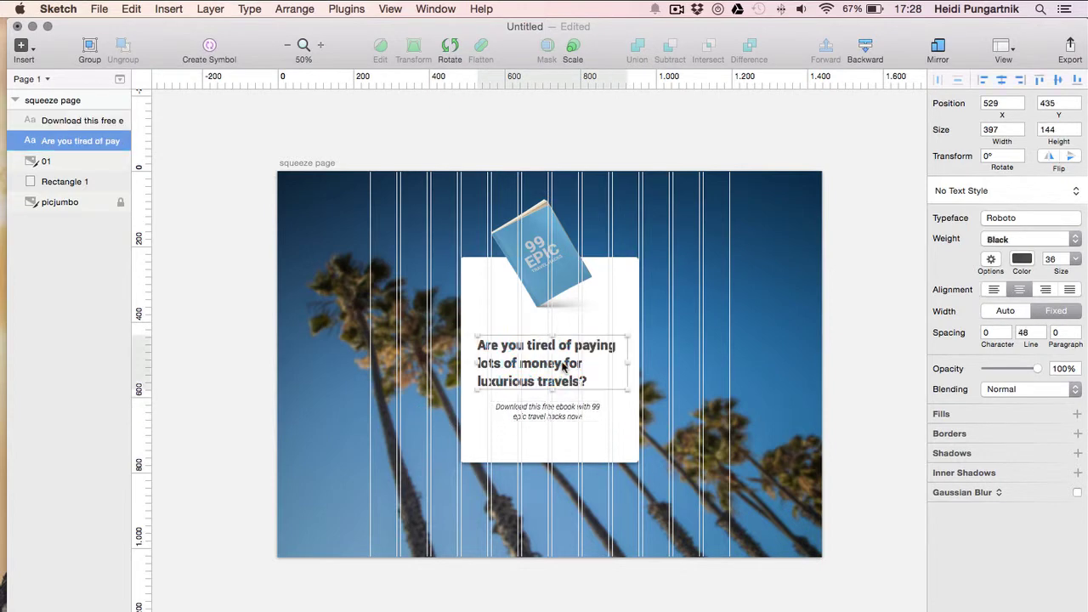
pyautogui.click(1029, 221)
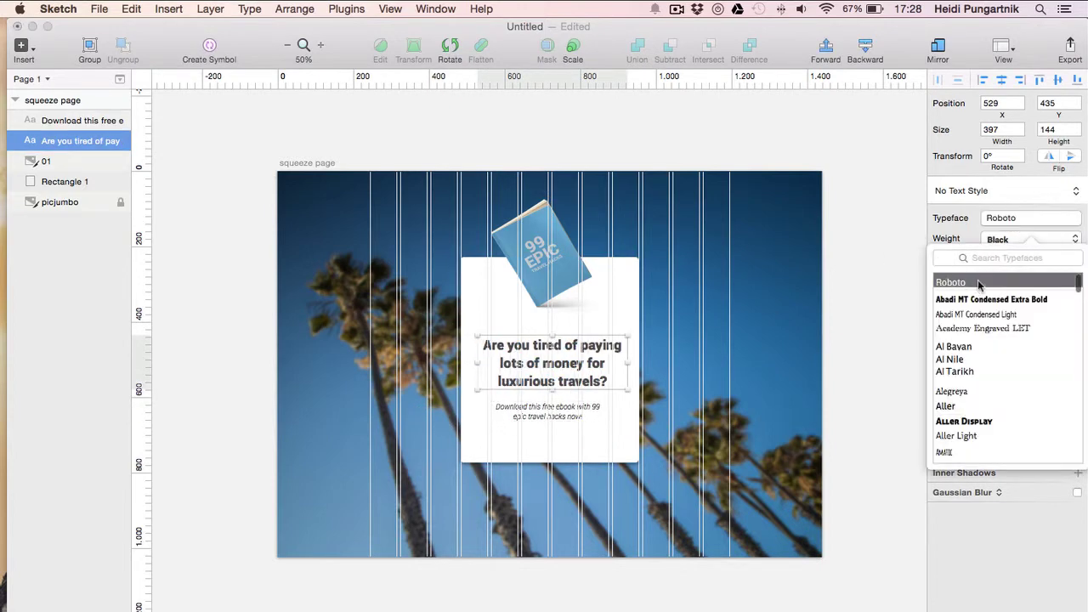
pyautogui.click(1013, 244)
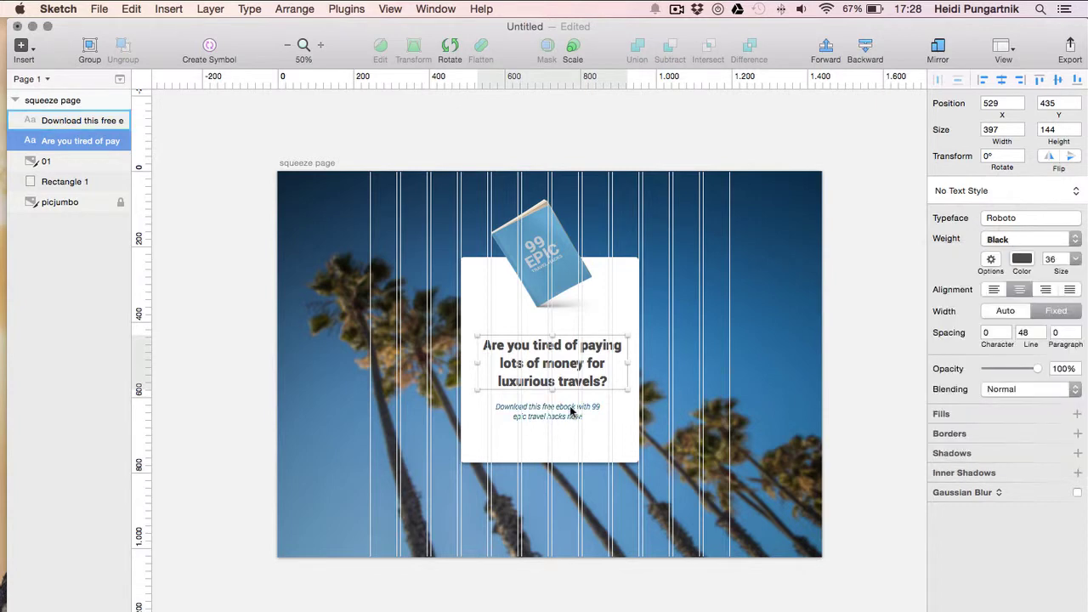
pyautogui.moveTo(574, 381); pyautogui.dragTo(561, 357)
pyautogui.moveTo(548, 412); pyautogui.dragTo(568, 396)
pyautogui.press('Up')
pyautogui.press('Up')
pyautogui.press('Up')
pyautogui.press('Up')
pyautogui.press('Up')
pyautogui.press('Up')
pyautogui.press('Up')
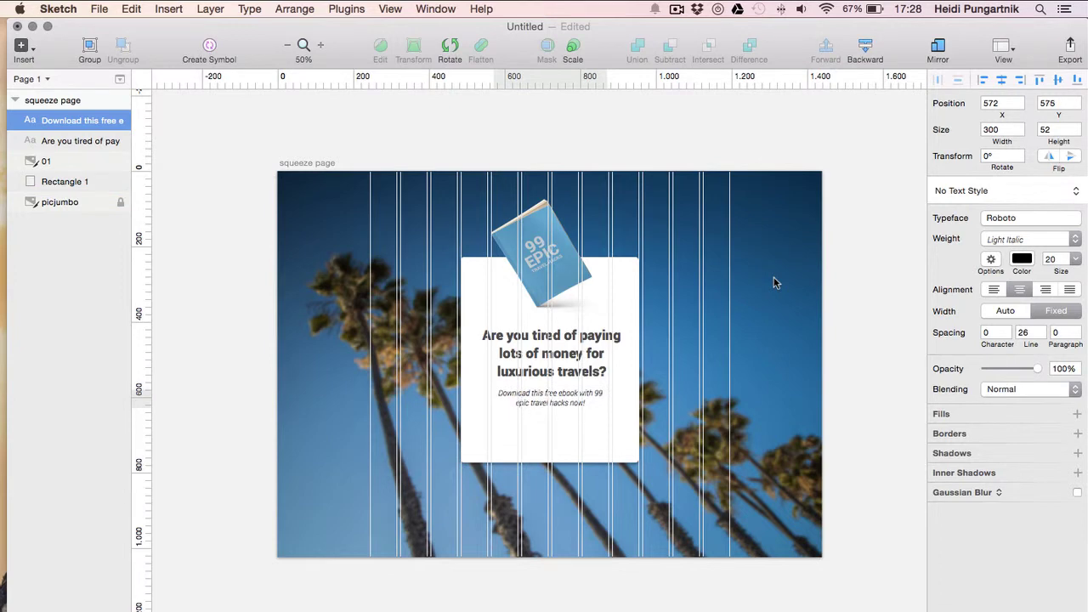
# Darken the headline colour and set the subheadline to dark grey 242424
pyautogui.click(578, 374)
pyautogui.click(1022, 258)
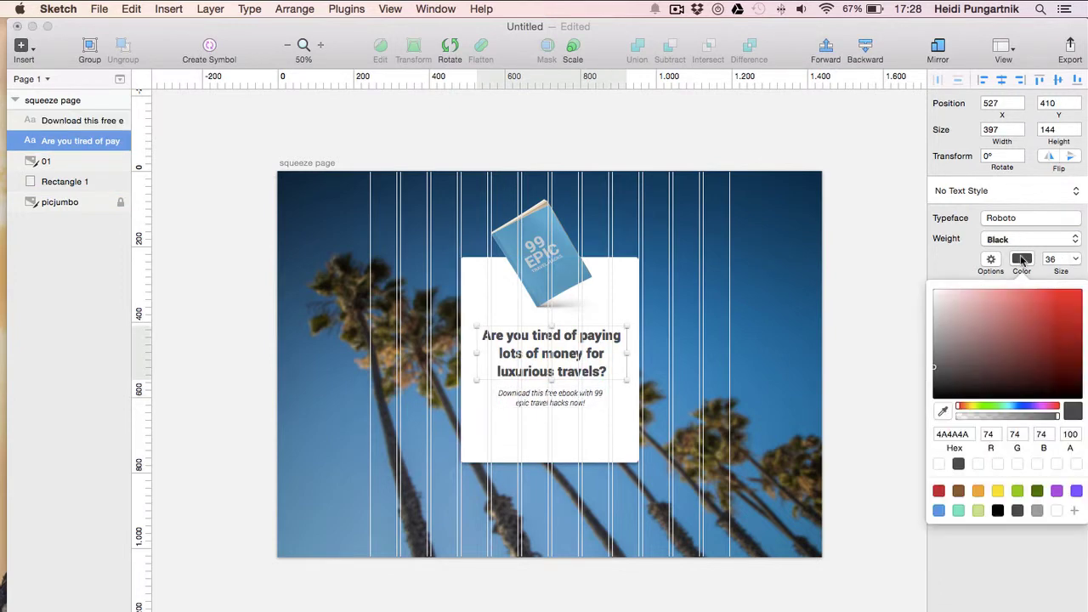
pyautogui.moveTo(935, 369); pyautogui.dragTo(927, 387)
pyautogui.click(550, 397)
pyautogui.click(794, 344)
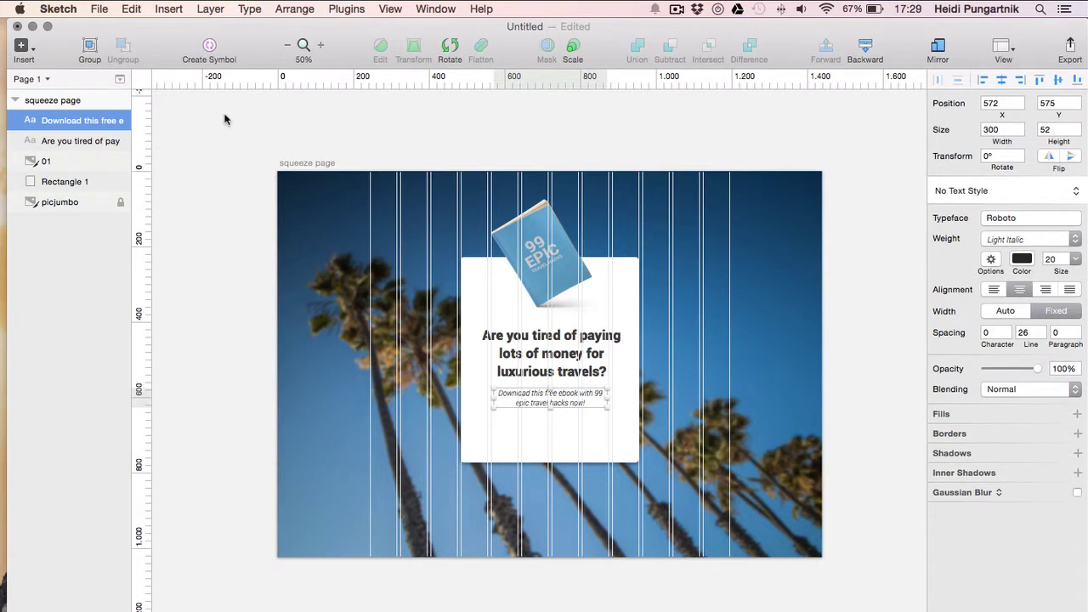
pyautogui.click(31, 50)
# Draw a bordered, unfilled e-mail field below the subheadline and centre it on the card
pyautogui.moveTo(53, 110)
pyautogui.click(212, 153)
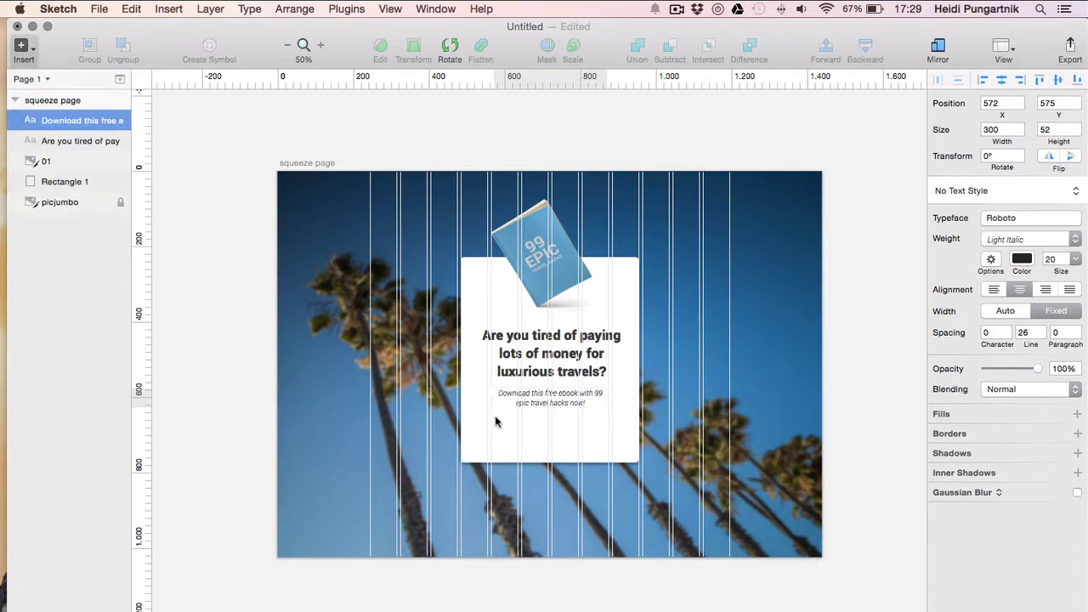
pyautogui.moveTo(487, 412); pyautogui.dragTo(619, 440)
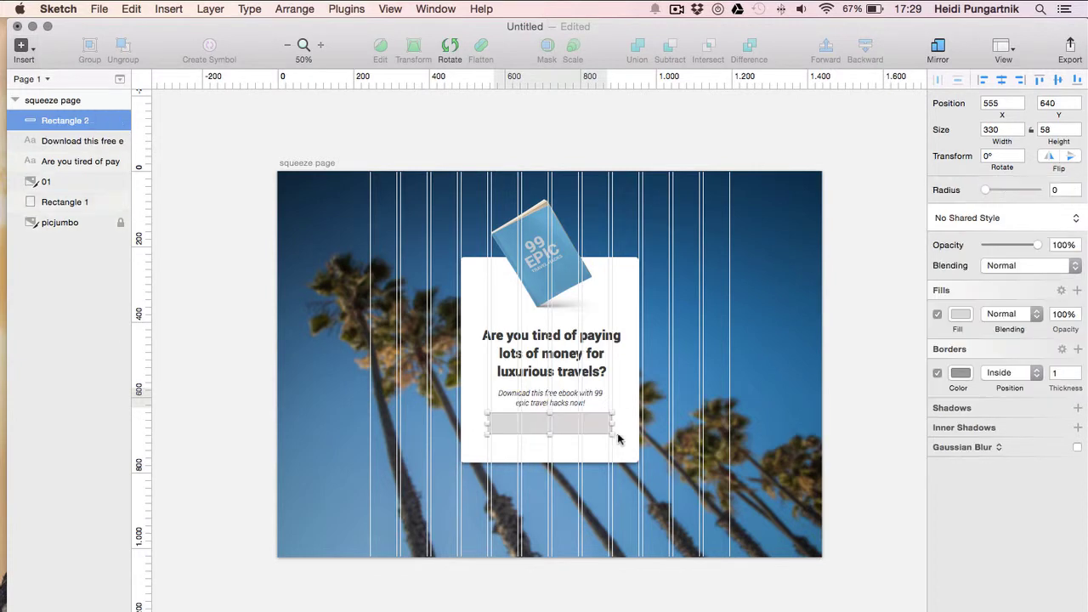
pyautogui.click(938, 315)
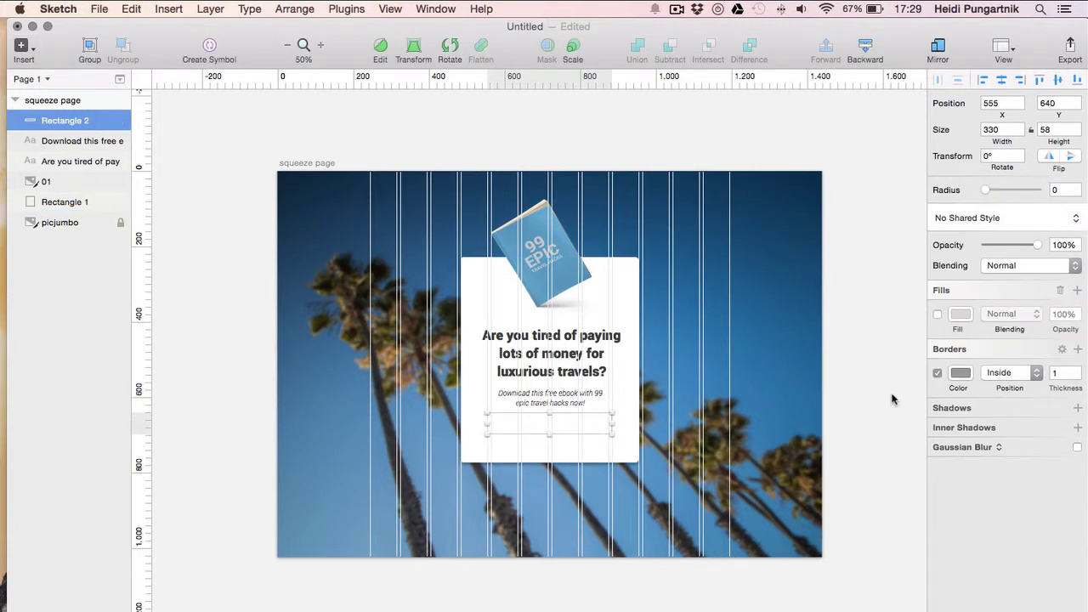
pyautogui.moveTo(549, 434); pyautogui.dragTo(550, 431)
pyautogui.click(321, 44)
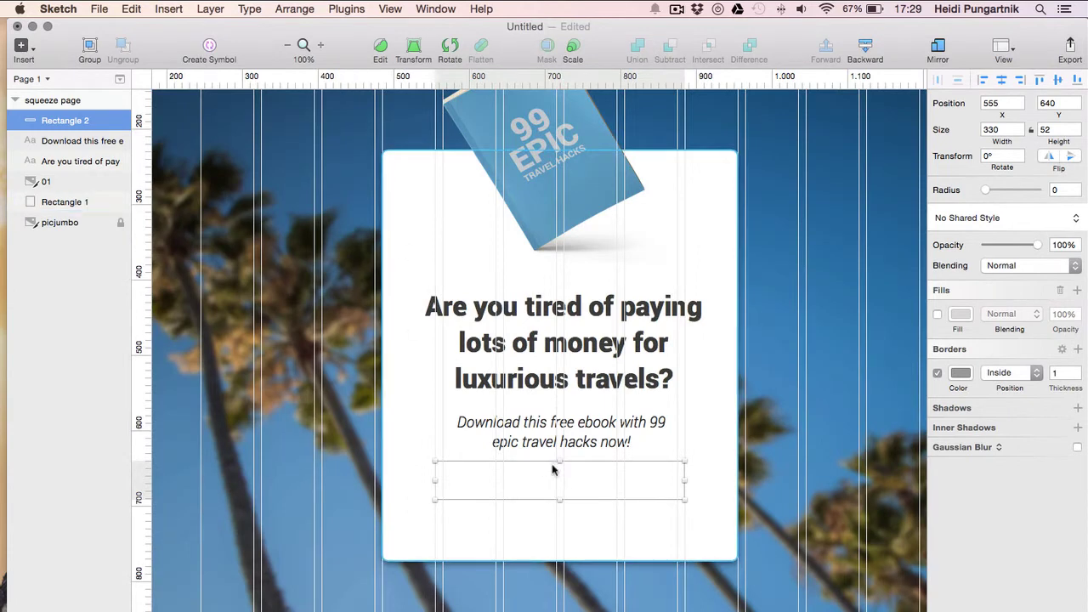
pyautogui.press('alt')
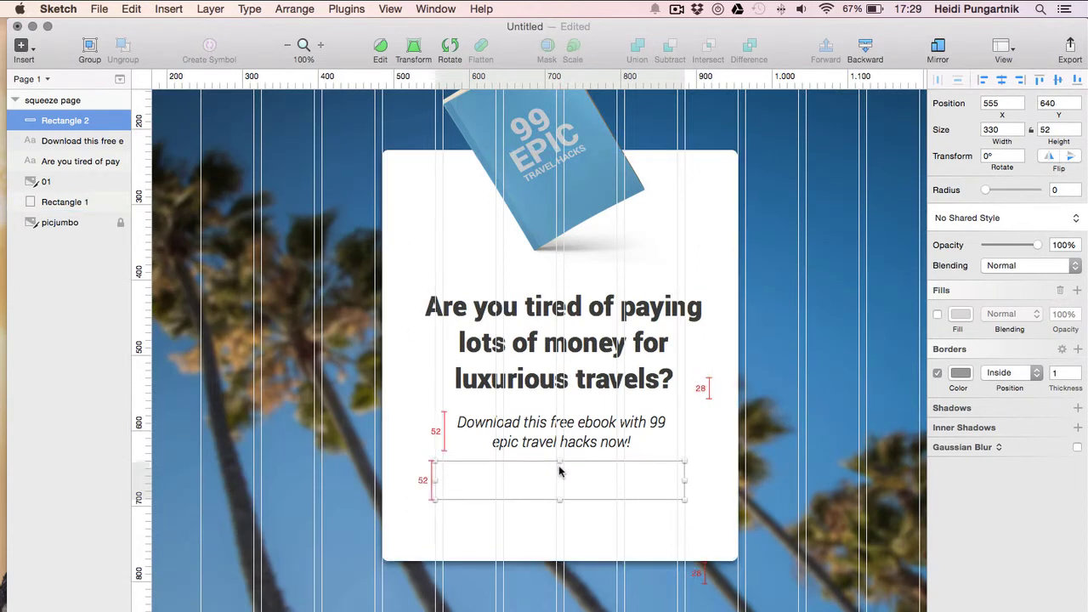
pyautogui.moveTo(561, 500); pyautogui.dragTo(561, 502)
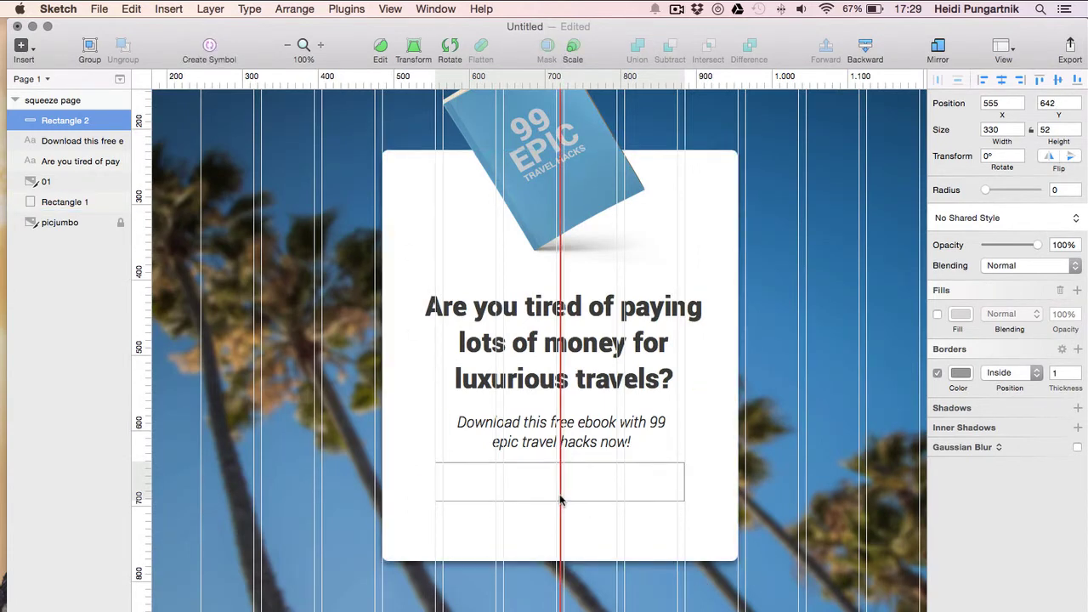
# Move the headline and subheadline up to tighten the spacing above the field
pyautogui.click(598, 357)
pyautogui.moveTo(597, 359); pyautogui.dragTo(597, 340)
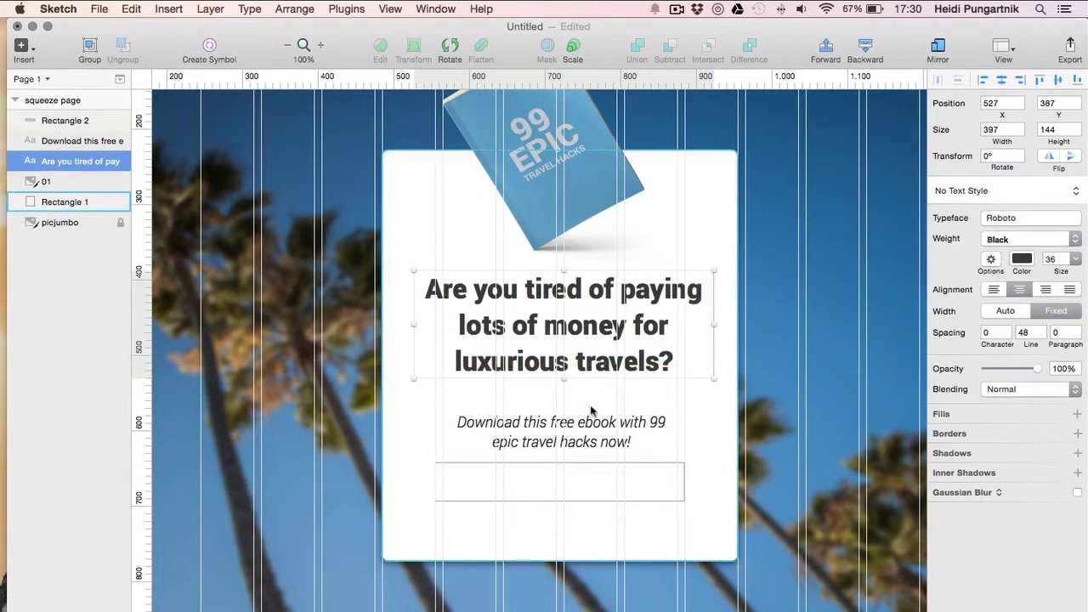
pyautogui.moveTo(592, 411); pyautogui.dragTo(590, 396)
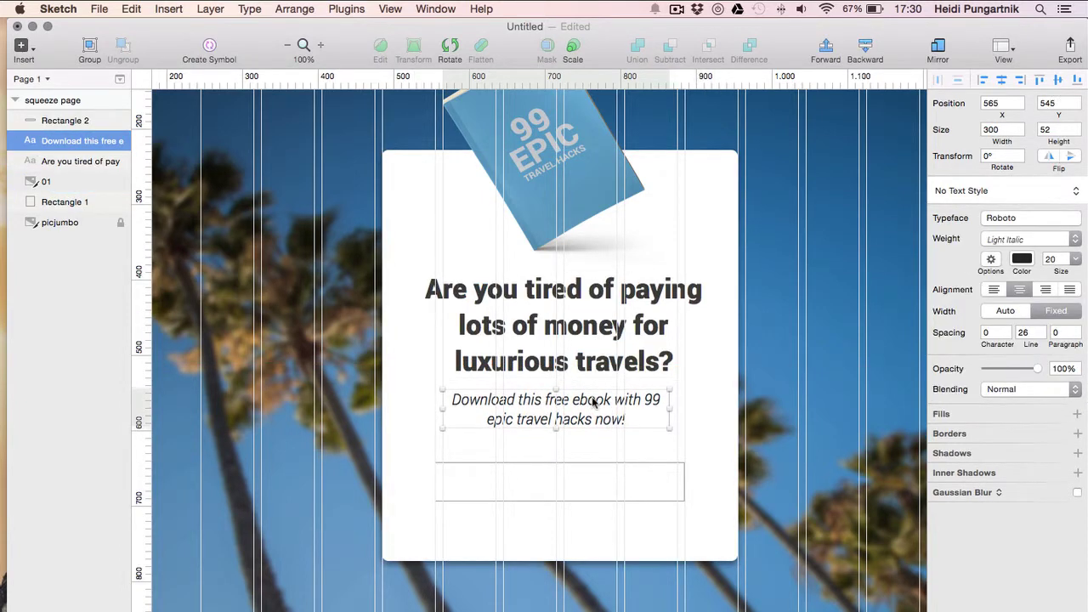
pyautogui.click(584, 475)
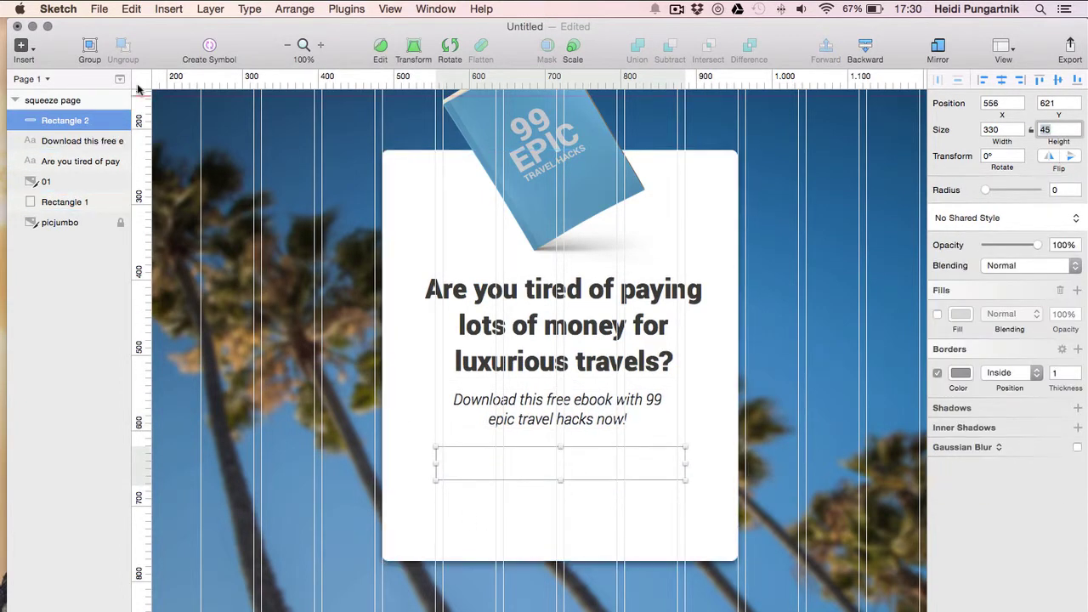
# Add grey 'your email' placeholder text inside the e-mail field
pyautogui.click(24, 47)
pyautogui.click(51, 138)
pyautogui.click(463, 520)
pyautogui.write('yo')
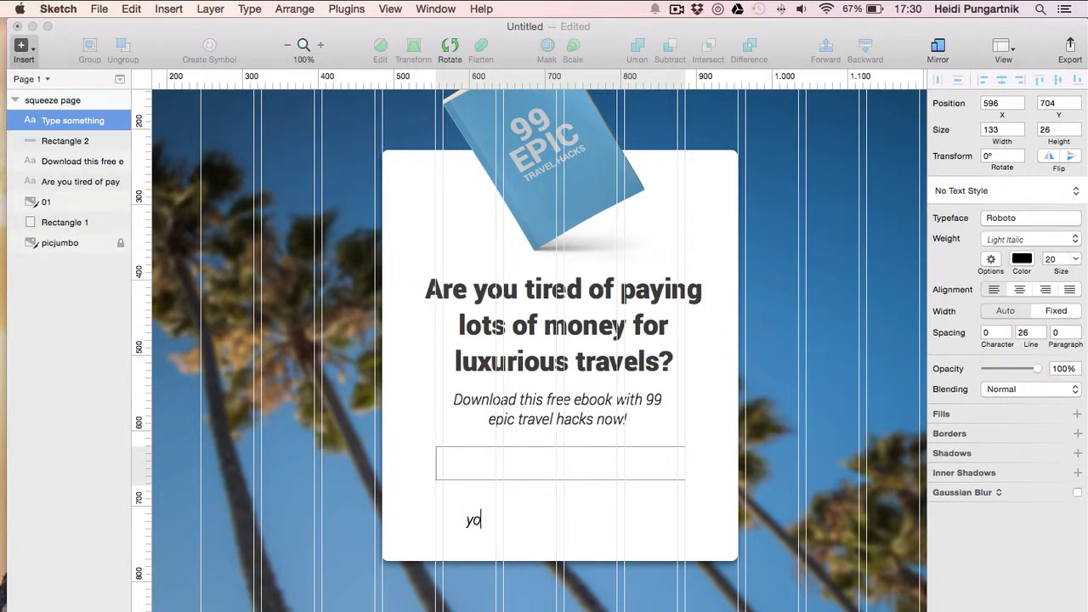
pyautogui.write('ur email')
pyautogui.press('Escape')
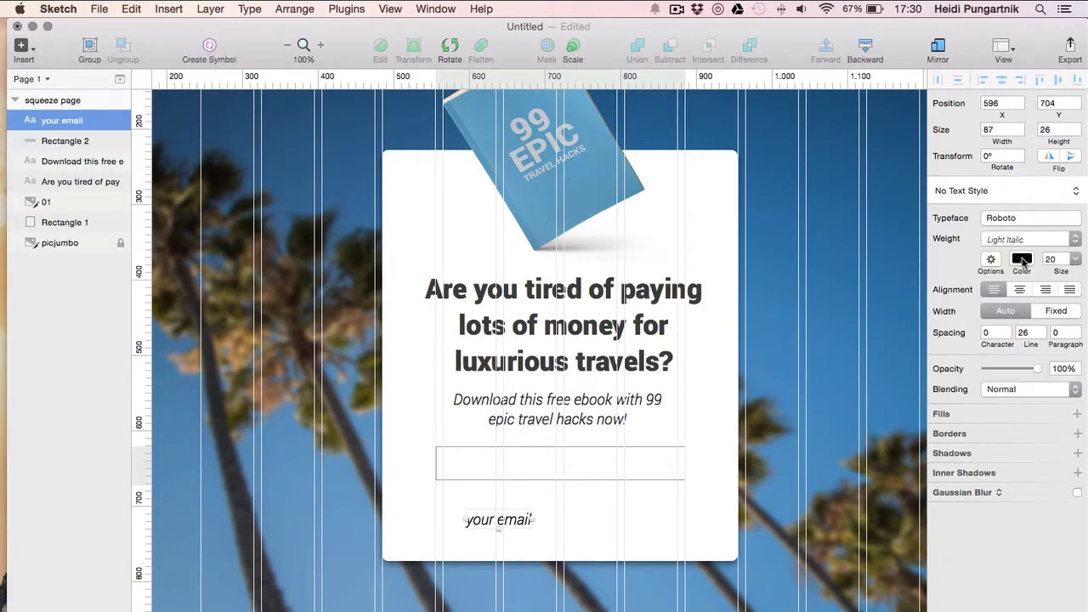
pyautogui.click(1021, 258)
pyautogui.moveTo(938, 323); pyautogui.dragTo(938, 348)
pyautogui.click(510, 532)
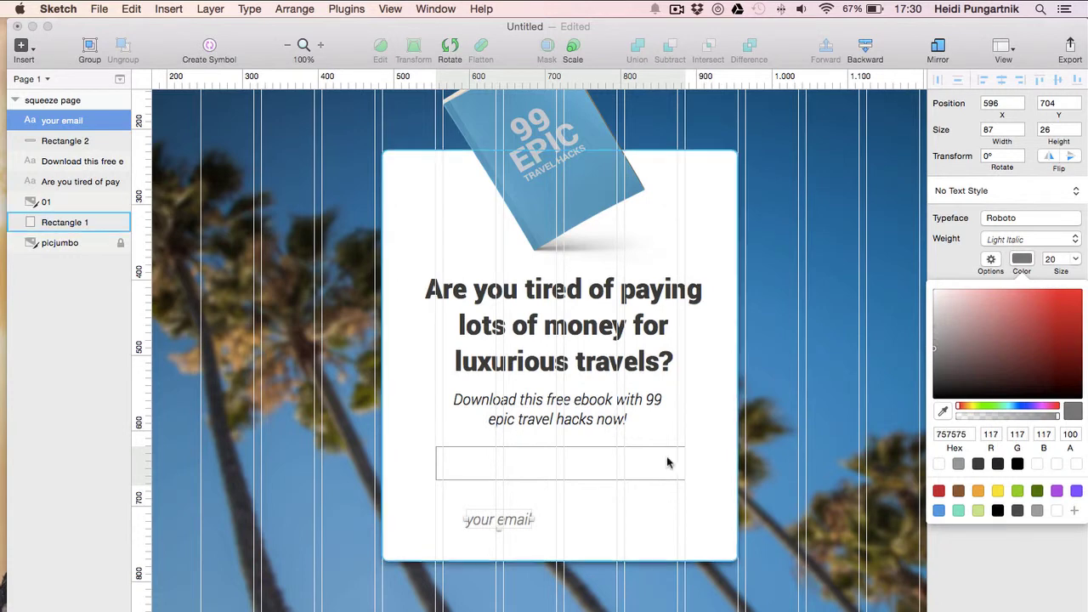
pyautogui.moveTo(516, 522); pyautogui.dragTo(492, 469)
pyautogui.click(793, 450)
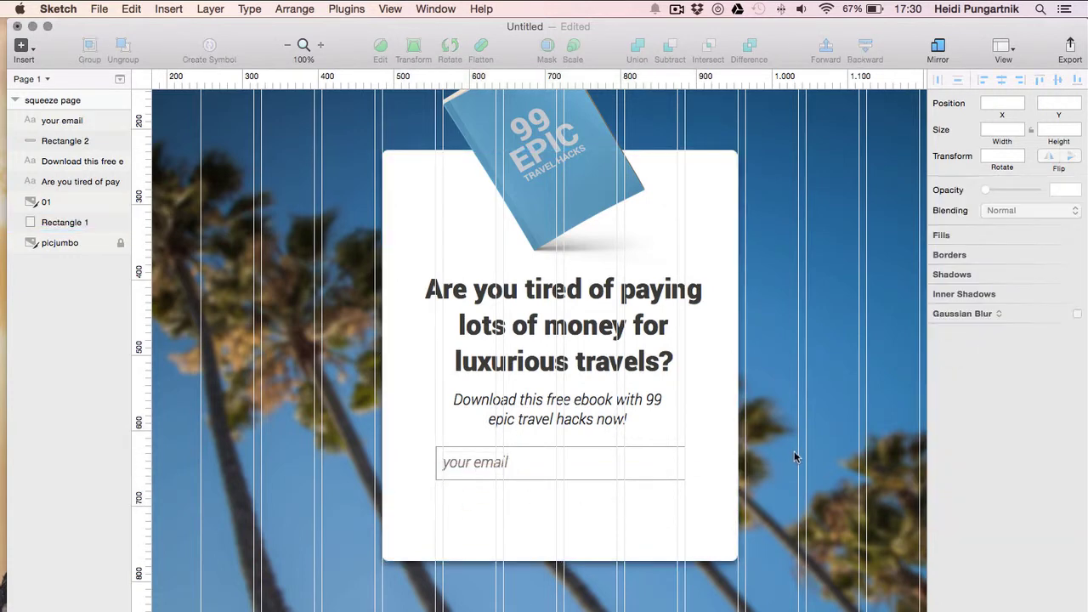
# Draw a wide button rectangle below the e-mail field
pyautogui.click(21, 45)
pyautogui.moveTo(85, 110)
pyautogui.click(201, 151)
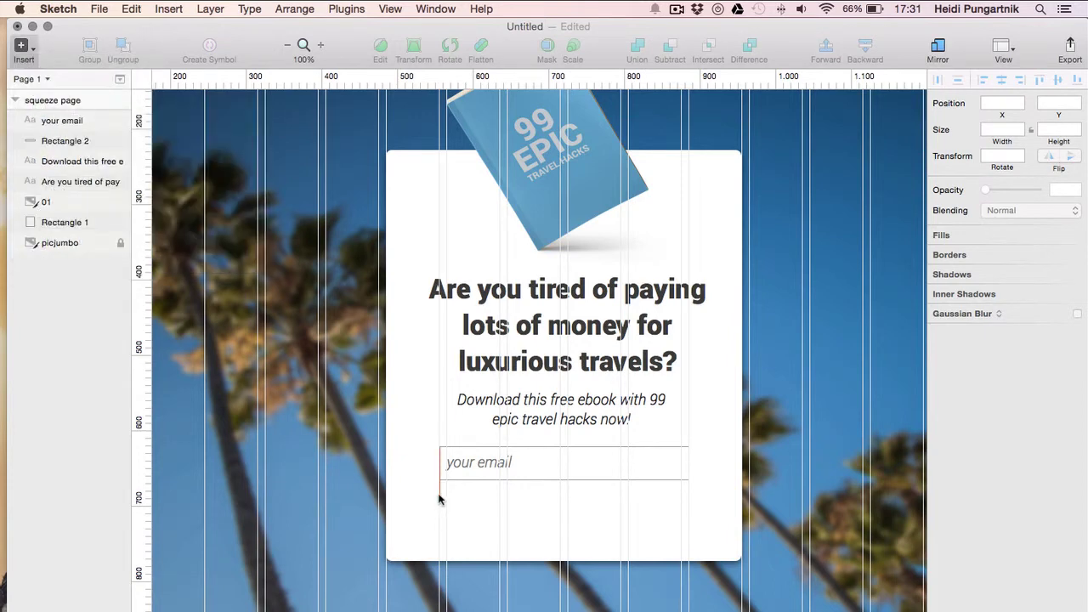
pyautogui.moveTo(439, 496); pyautogui.dragTo(696, 545)
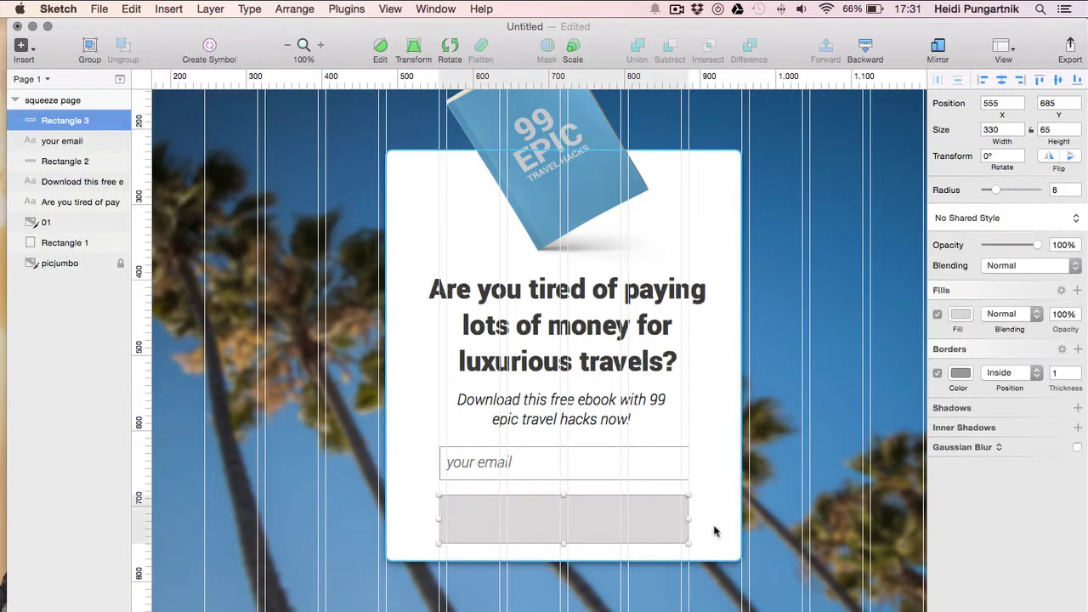
# Remove the button's border and fill it with a linear gradient from FFDA4E to FFA000
pyautogui.click(936, 372)
pyautogui.click(958, 316)
pyautogui.click(970, 351)
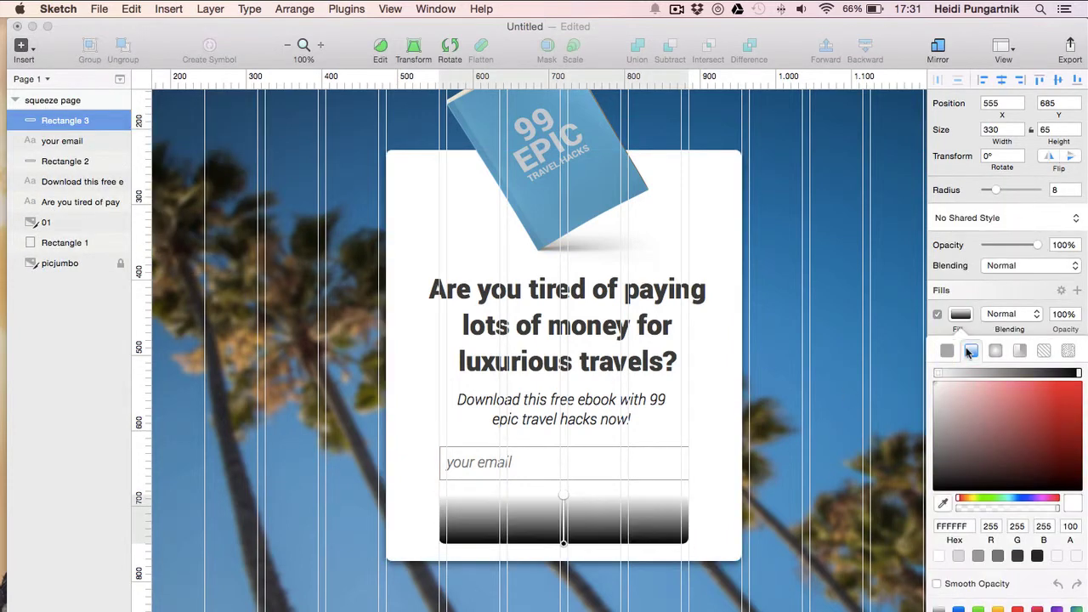
pyautogui.click(998, 608)
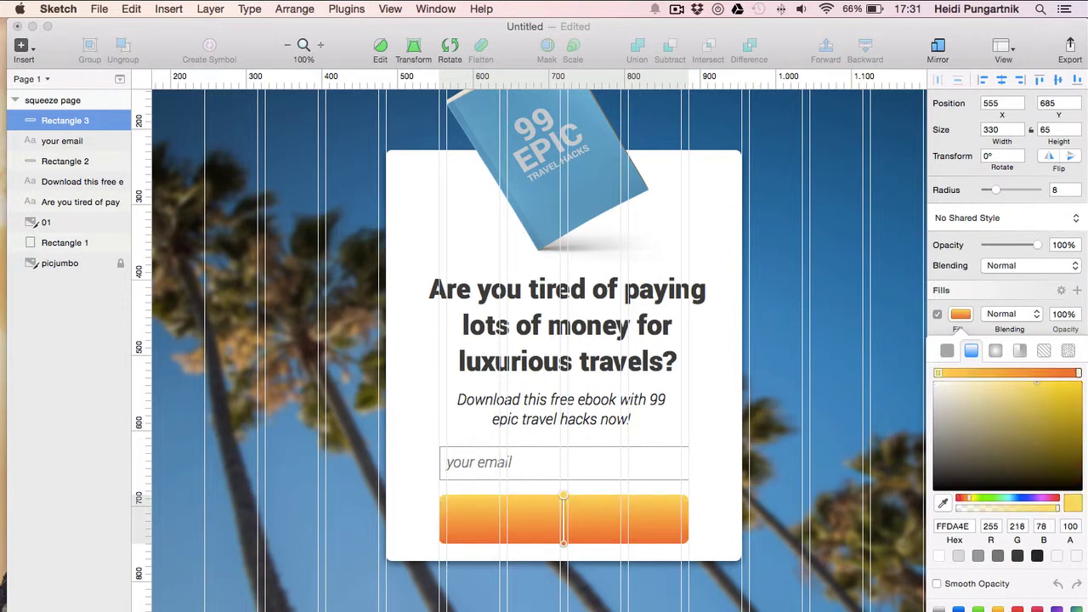
pyautogui.click(1078, 373)
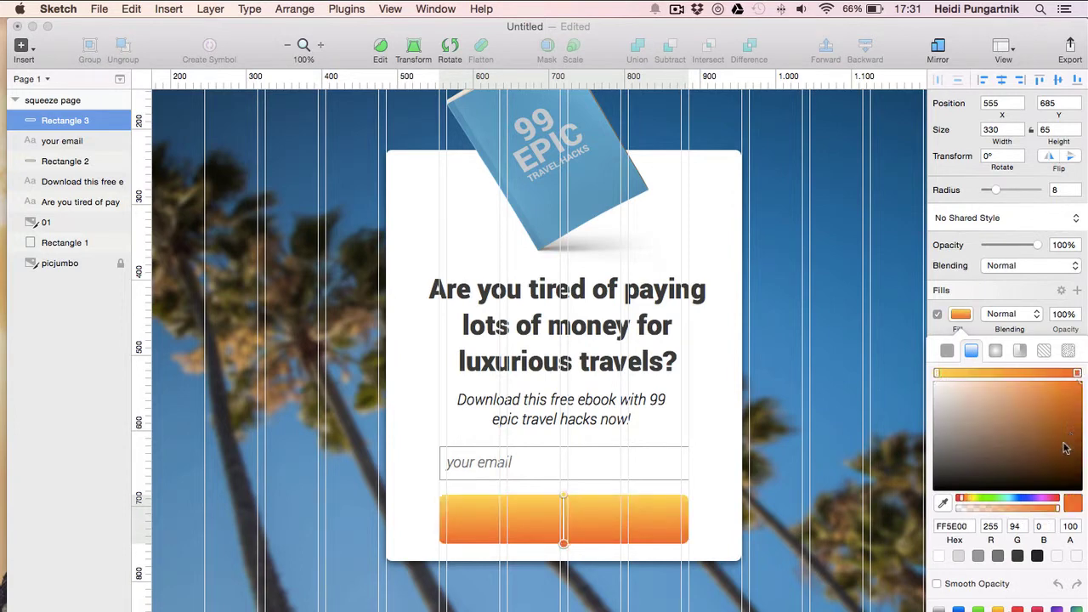
pyautogui.click(969, 499)
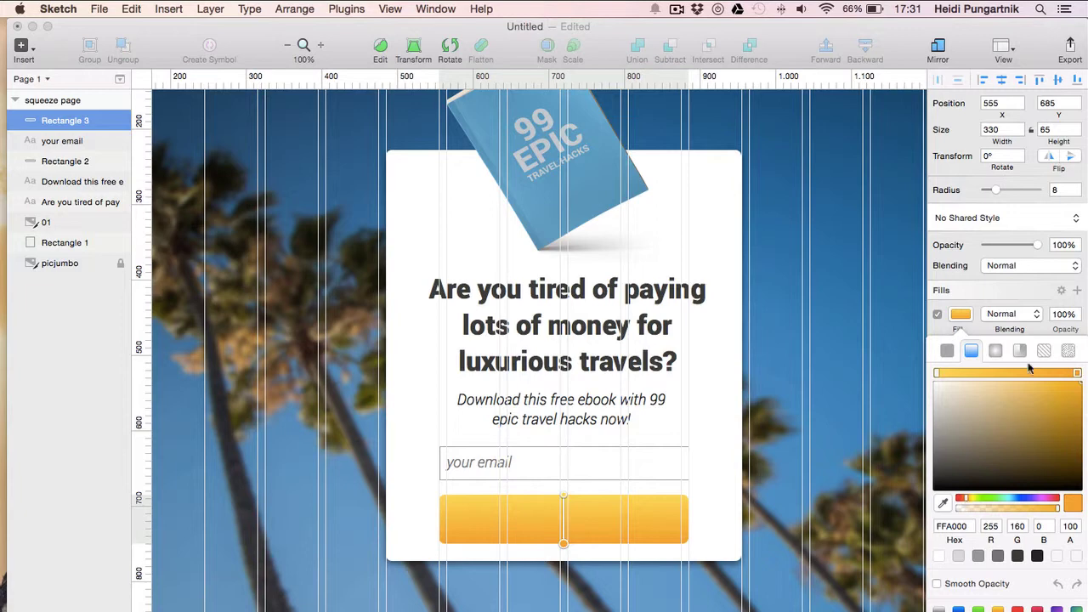
pyautogui.click(979, 324)
# Give the button a shadow with Y 7, blur 0, in a darker orange around DB7800
pyautogui.click(1078, 410)
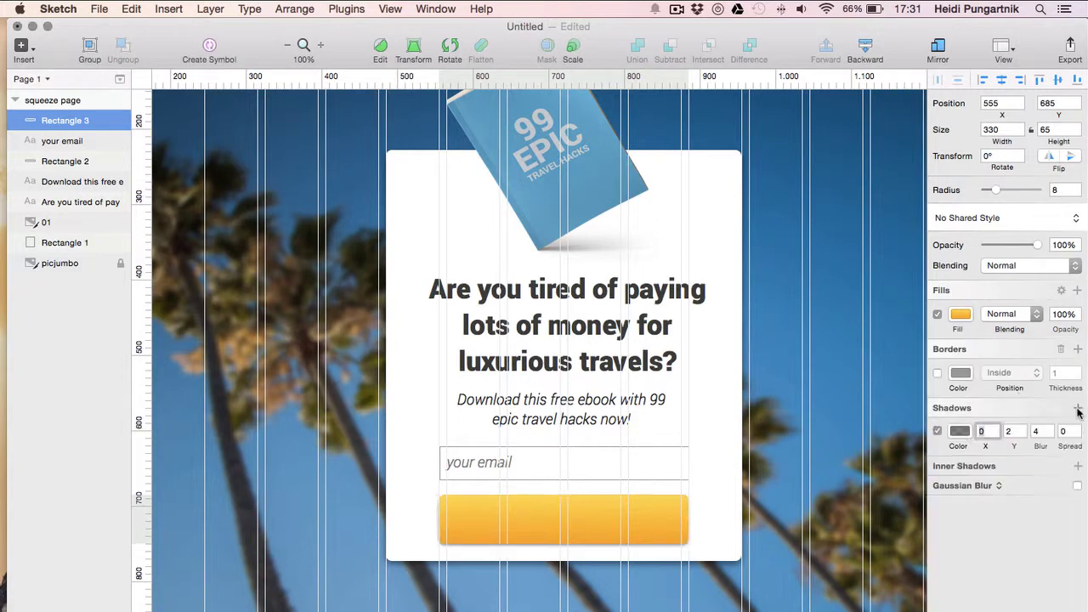
pyautogui.click(1009, 431)
pyautogui.click(1034, 432)
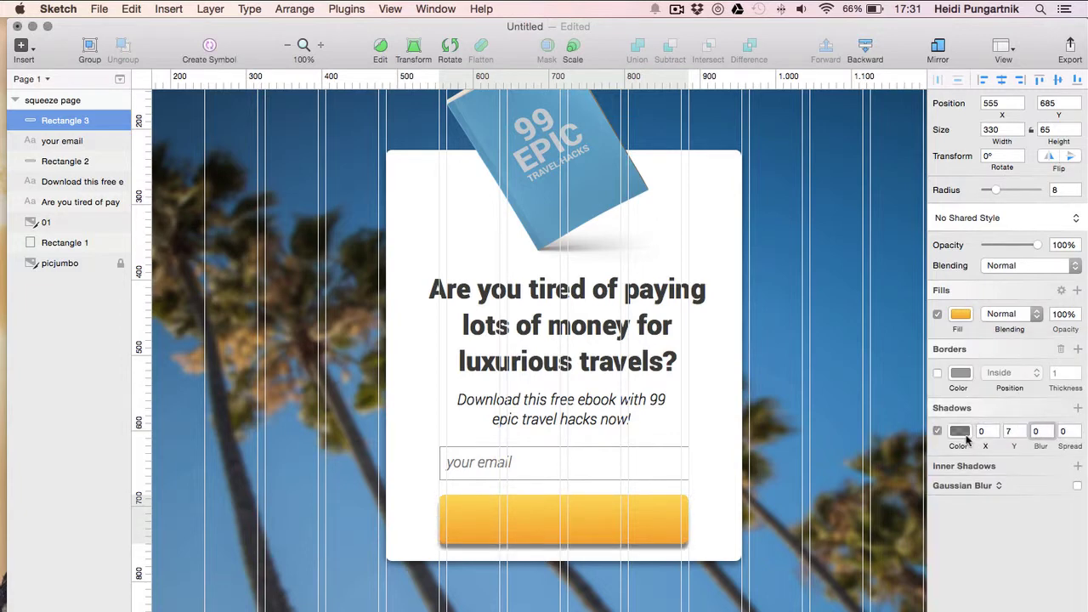
pyautogui.click(960, 431)
pyautogui.click(942, 509)
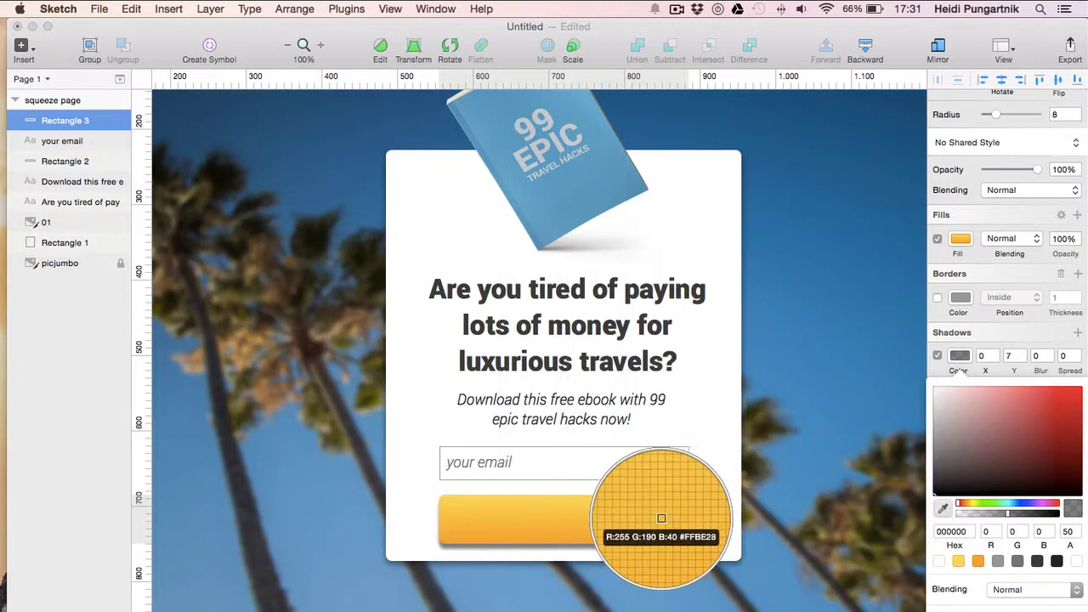
pyautogui.click(631, 541)
pyautogui.moveTo(1079, 392); pyautogui.dragTo(1084, 403)
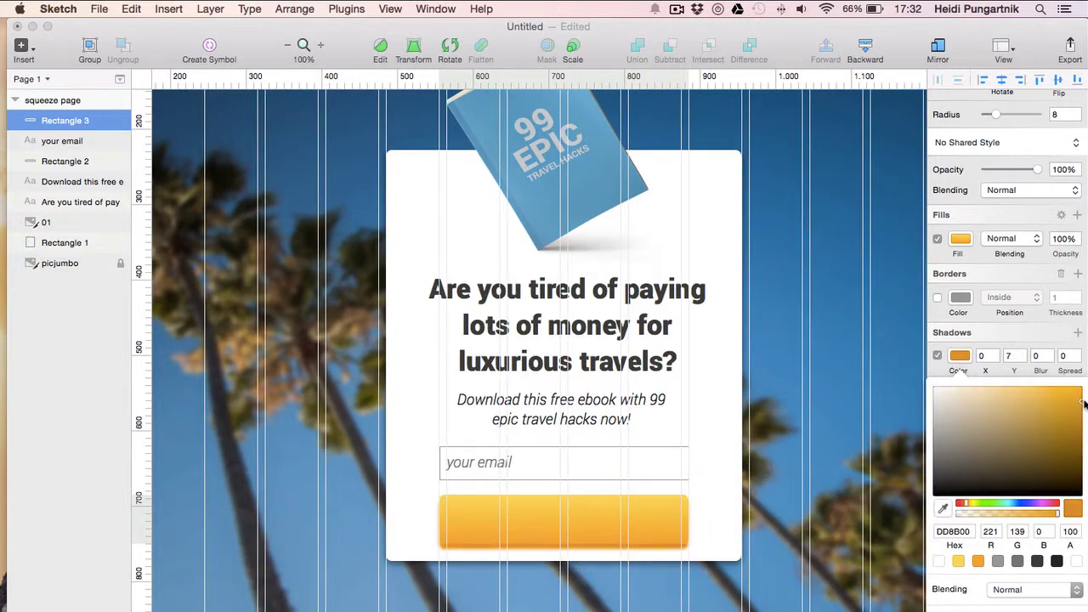
pyautogui.click(966, 508)
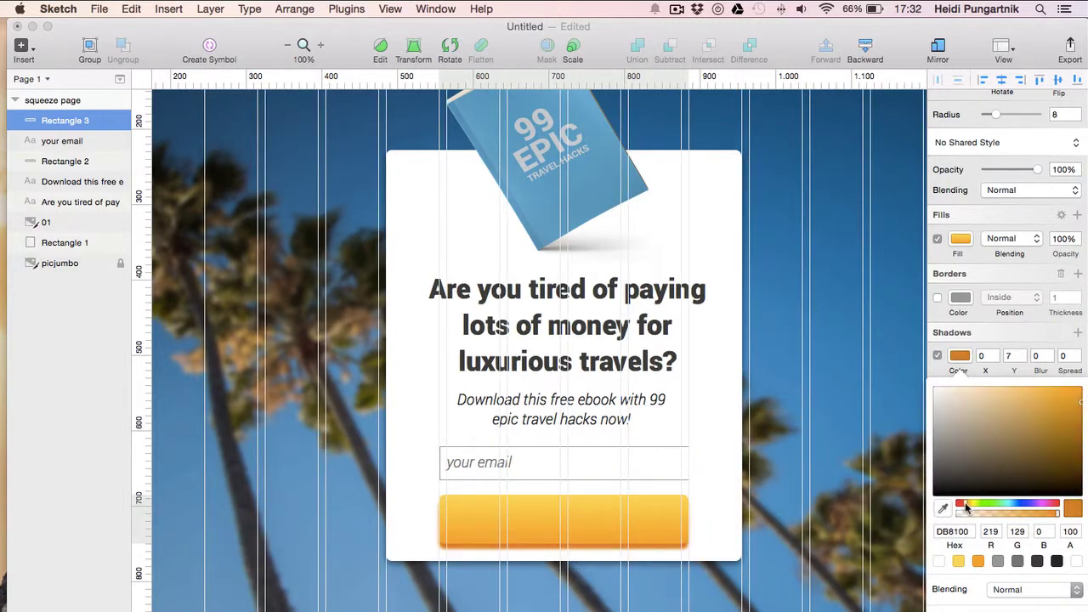
pyautogui.click(1027, 328)
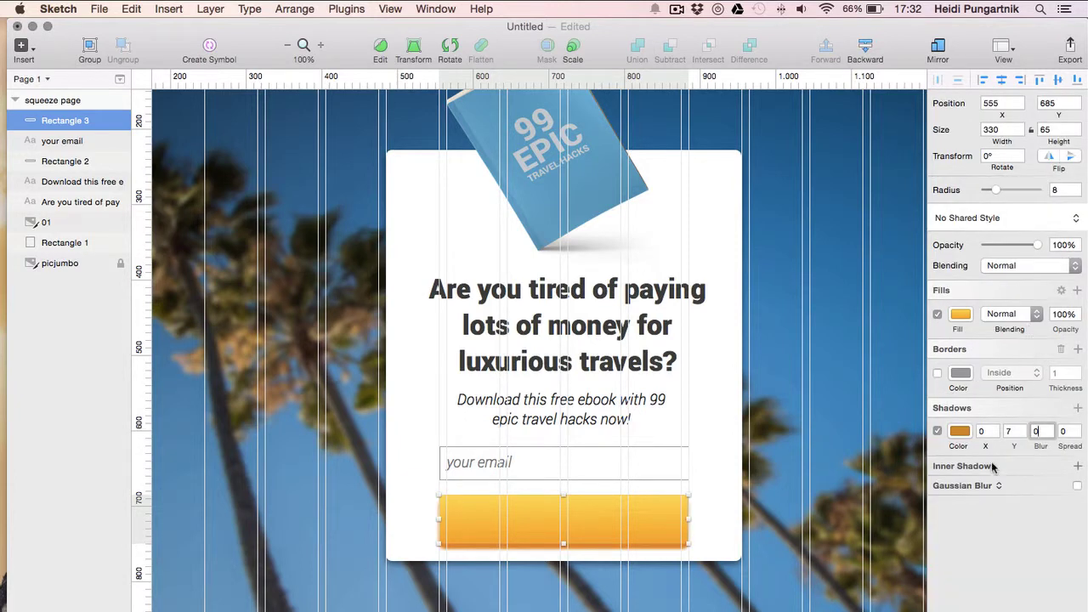
# Move the e-mail field, subheadline and orange button up about 20 px
pyautogui.click(427, 454)
pyautogui.moveTo(468, 467); pyautogui.dragTo(485, 443)
pyautogui.moveTo(583, 413); pyautogui.dragTo(584, 403)
pyautogui.moveTo(567, 326); pyautogui.dragTo(567, 316)
pyautogui.click(583, 207)
pyautogui.click(597, 413)
pyautogui.moveTo(603, 527); pyautogui.dragTo(568, 518)
# Add a text layer on the button in Black weight and white colour
pyautogui.press('t')
pyautogui.click(515, 517)
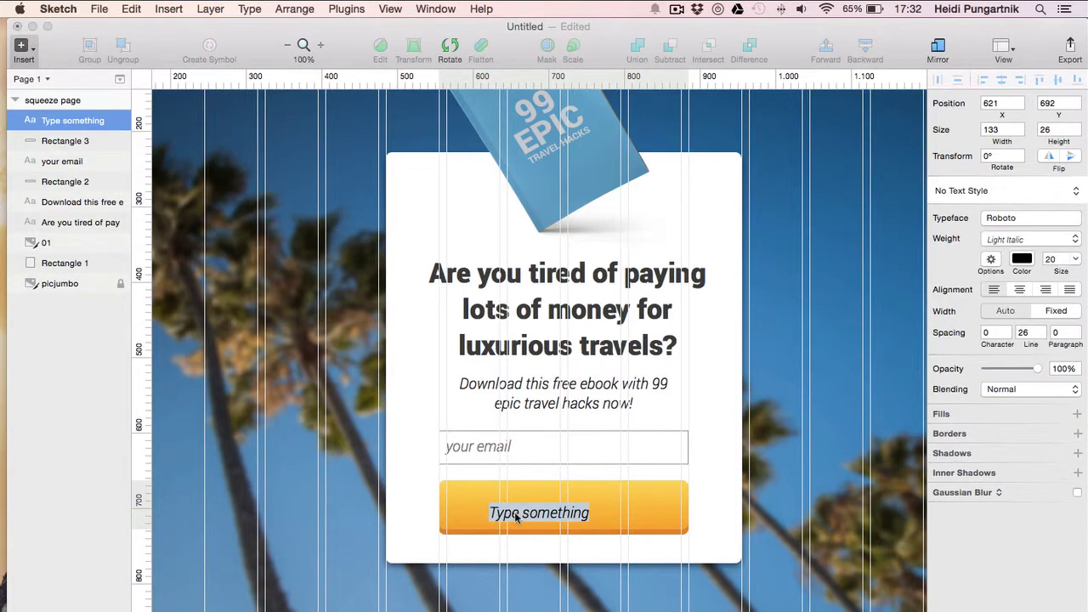
pyautogui.write('get your ebook')
pyautogui.press('super+a')
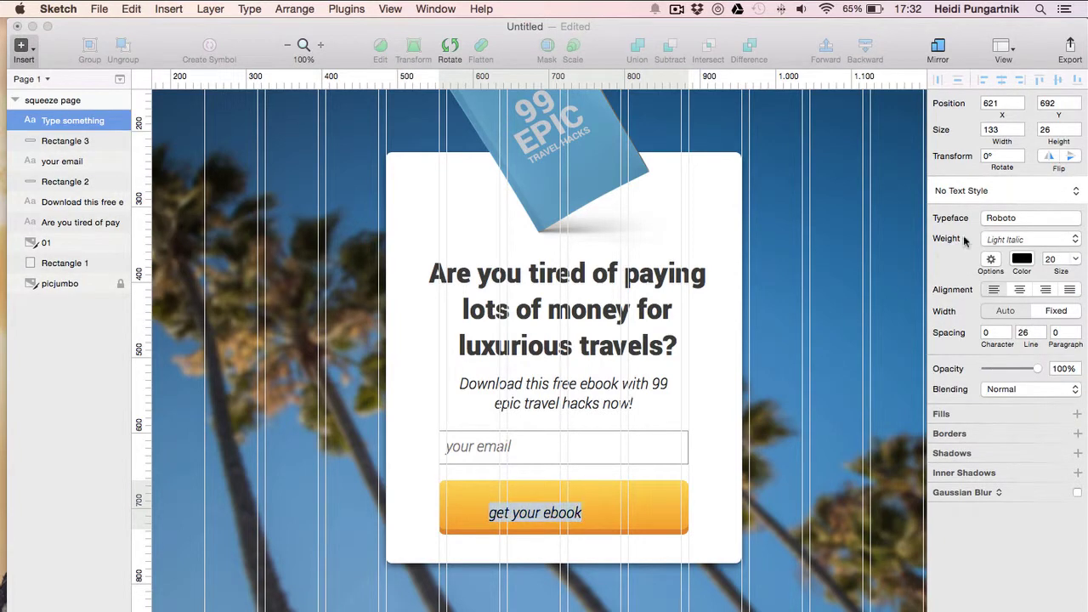
pyautogui.click(1015, 239)
pyautogui.click(1018, 277)
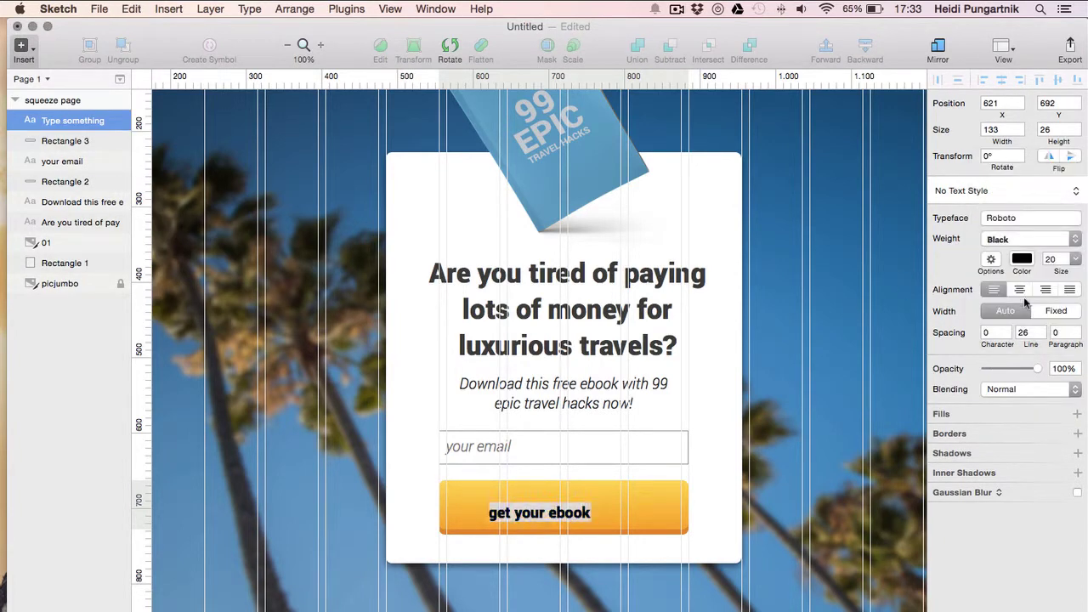
pyautogui.click(1022, 258)
pyautogui.click(938, 463)
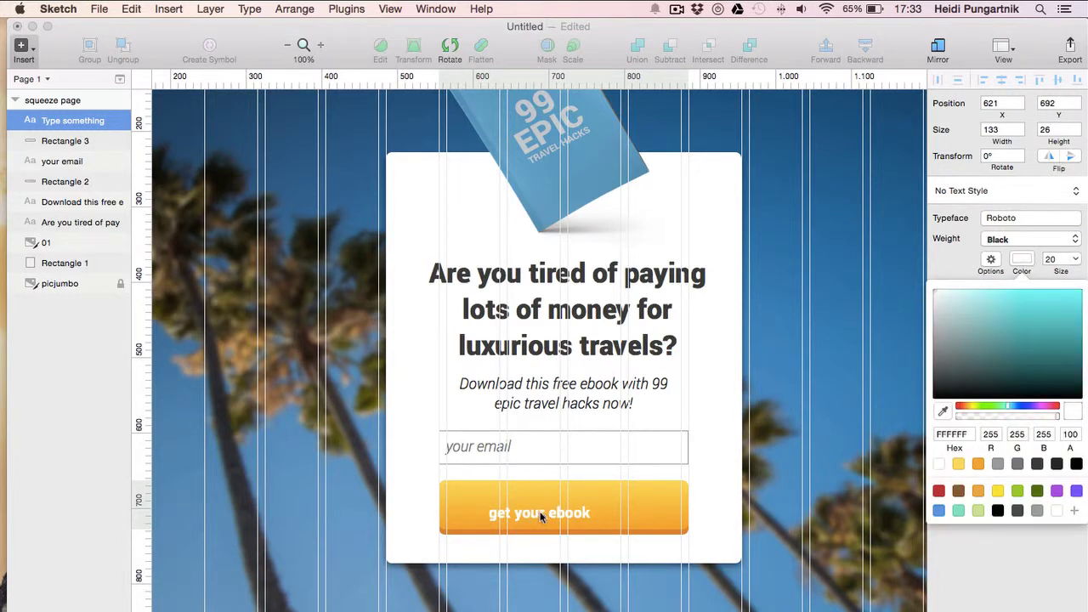
pyautogui.click(553, 516)
# Change the button label to 'GET FREE EBOOK' at size 30
pyautogui.doubleClick(544, 514)
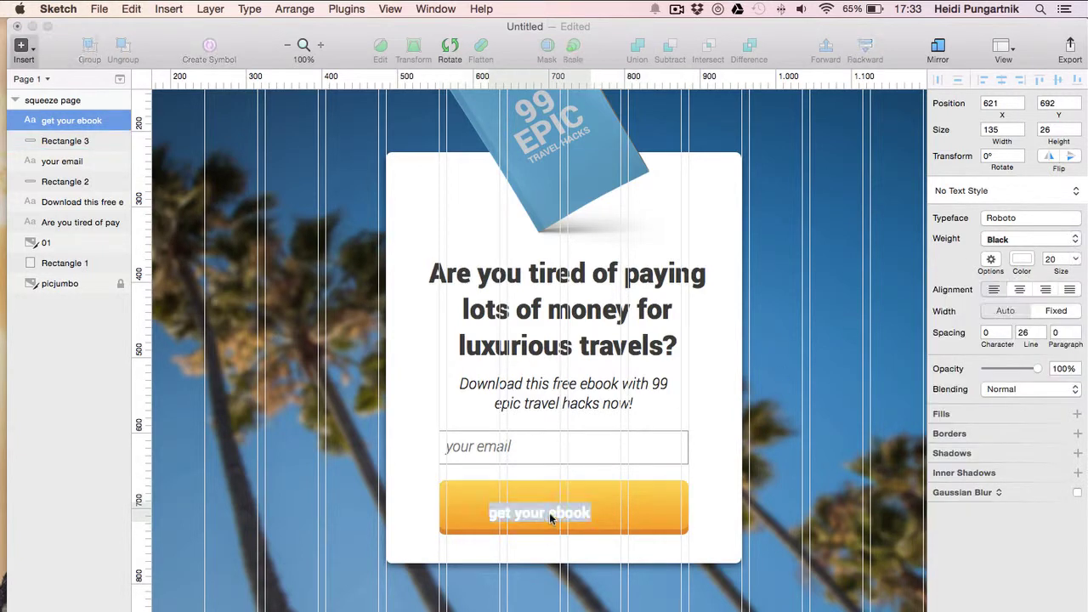
pyautogui.write('GET FREE EBOOK')
pyautogui.press('Escape')
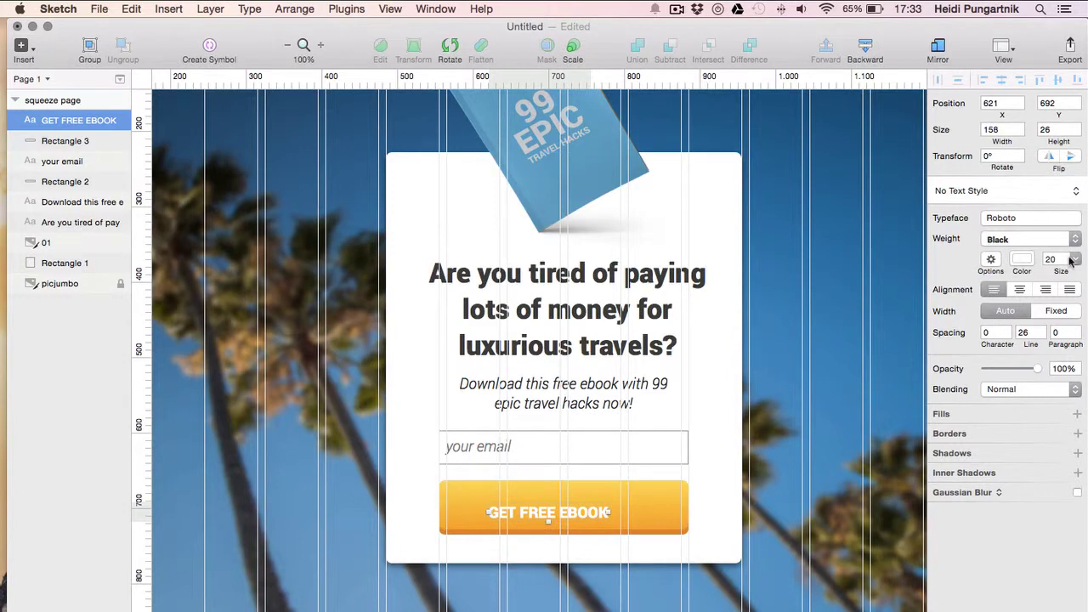
pyautogui.write('30')
pyautogui.press('Return')
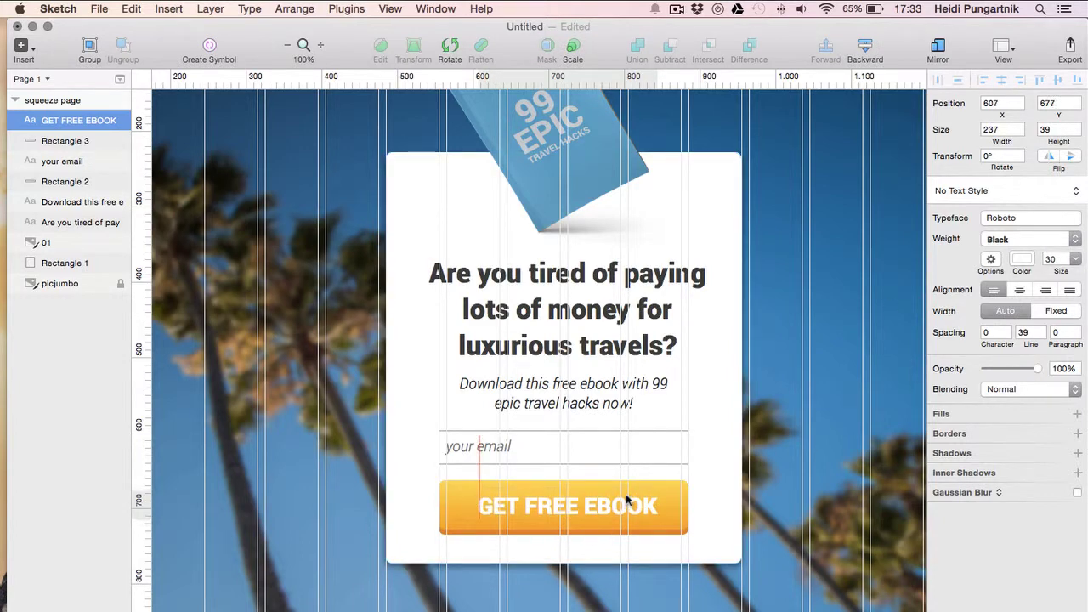
# Turn off all layouts and grids, then view the finished squeeze page at 100% zoom
pyautogui.press('Escape')
pyautogui.click(288, 45)
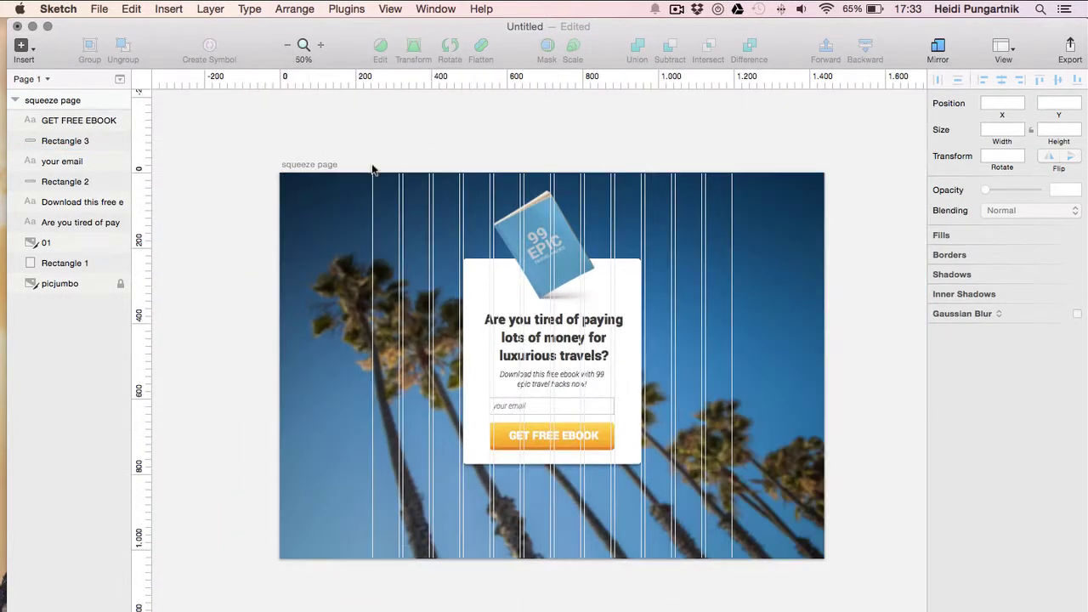
pyautogui.click(389, 10)
pyautogui.click(458, 314)
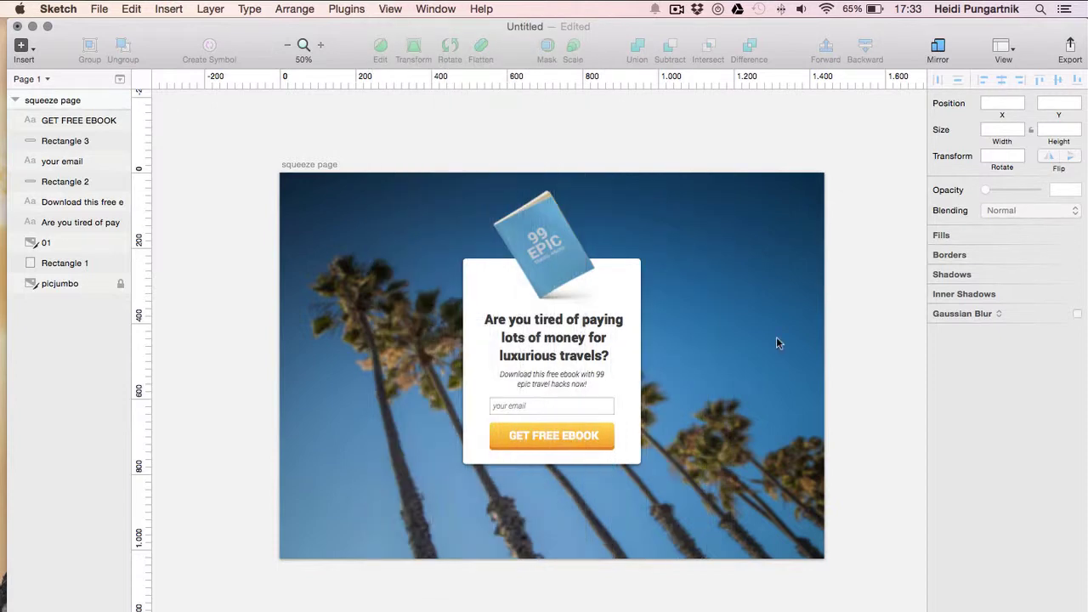
pyautogui.click(320, 45)
pyautogui.scroll(3, 726, 286)
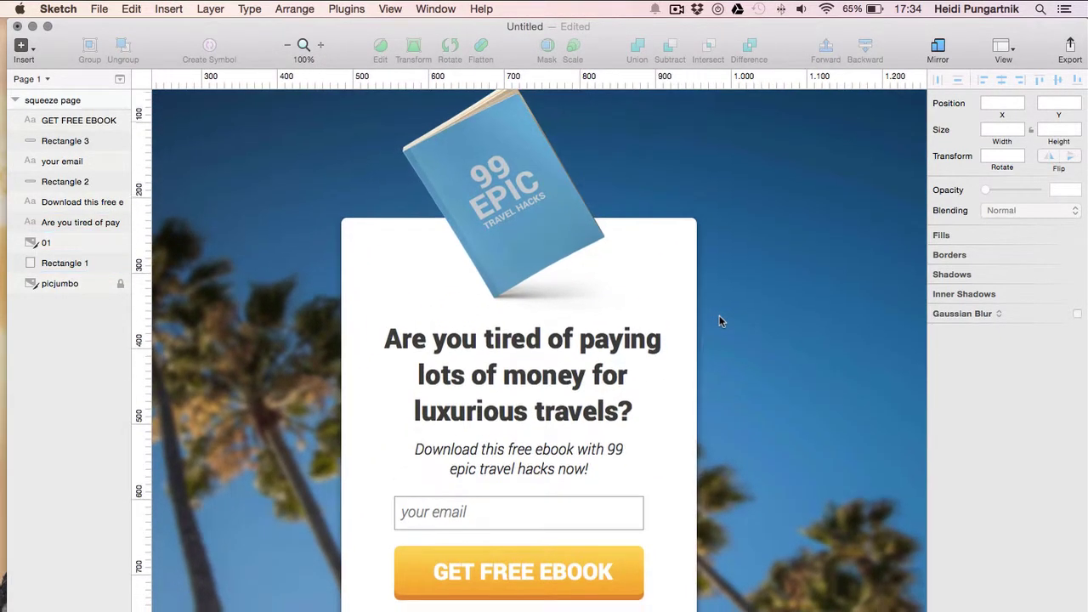